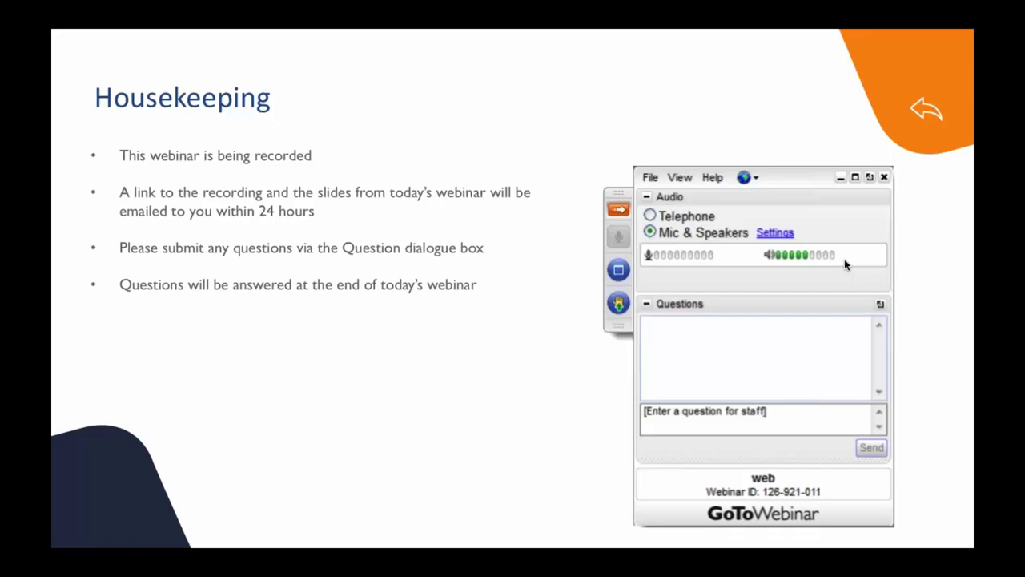
# Step: Advance the slideshow one slide with the Right Arrow key to bring up Today's agenda
pyautogui.press('Right')
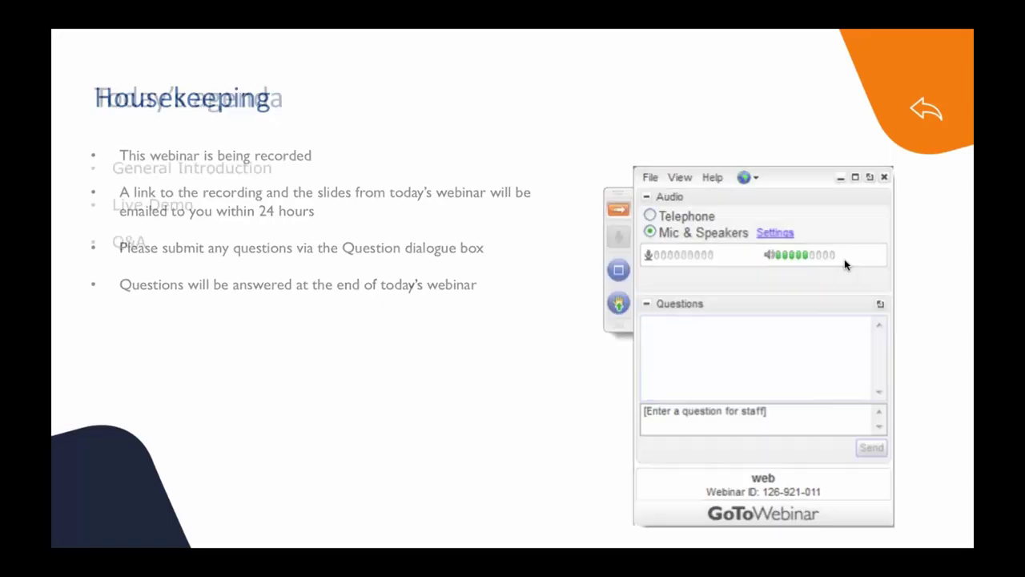
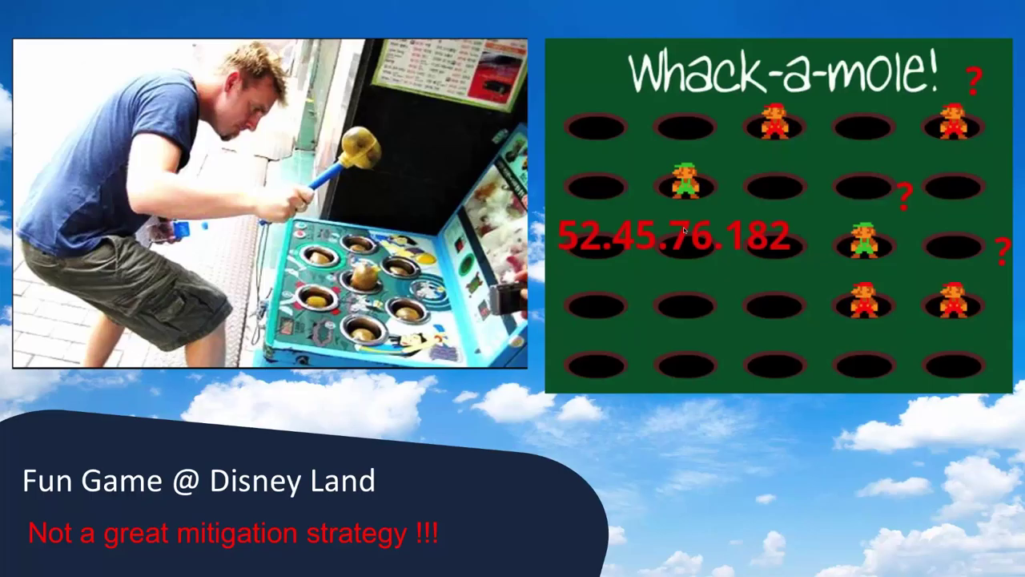
# Step: Advance to the Demo slide and exit the slideshow to the desktop
pyautogui.press('Right')
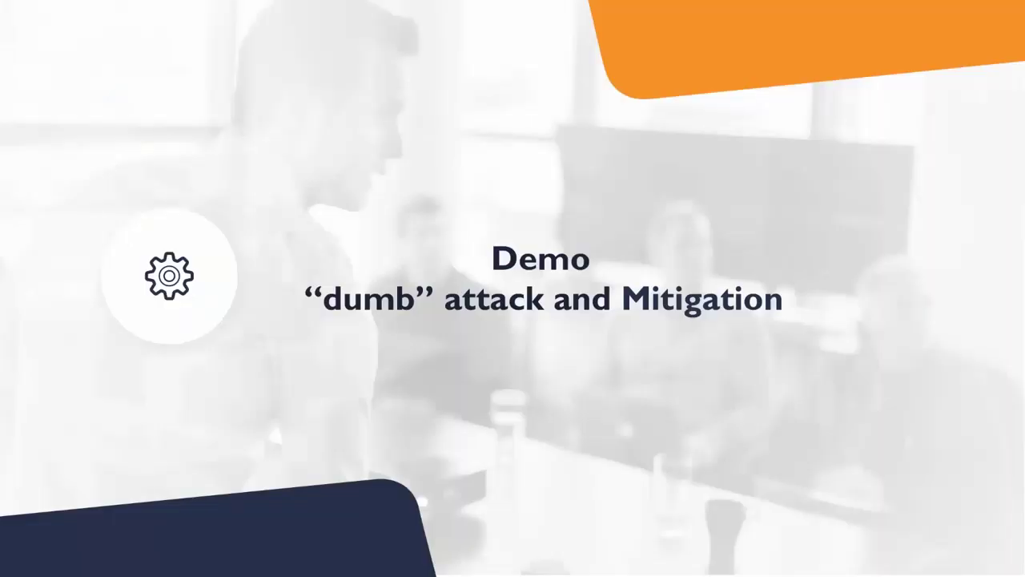
pyautogui.press('Escape')
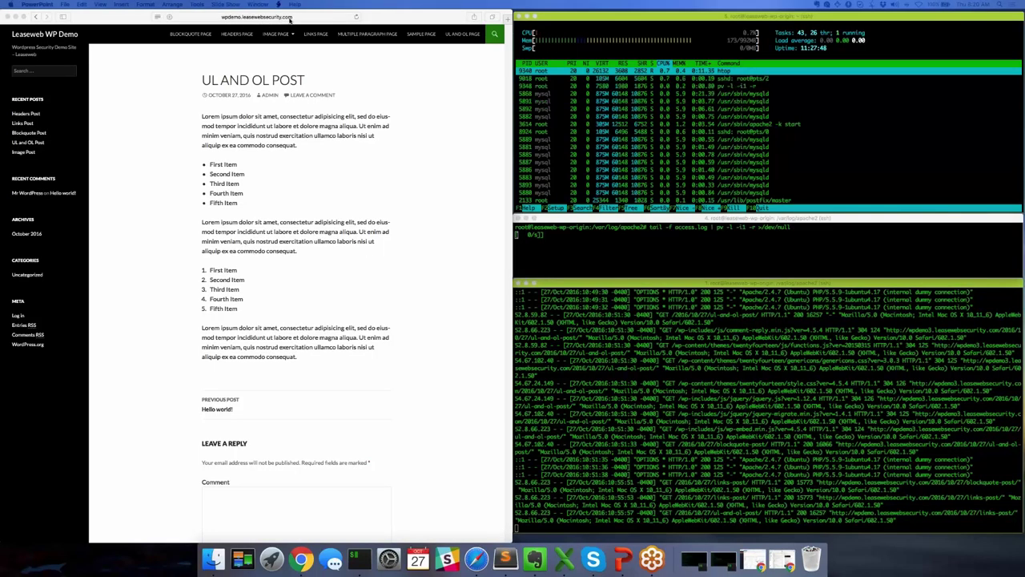
# Step: Visit the Links Post and Blockquote Page, return to the home page, then switch to the terminals
pyautogui.click(26, 112)
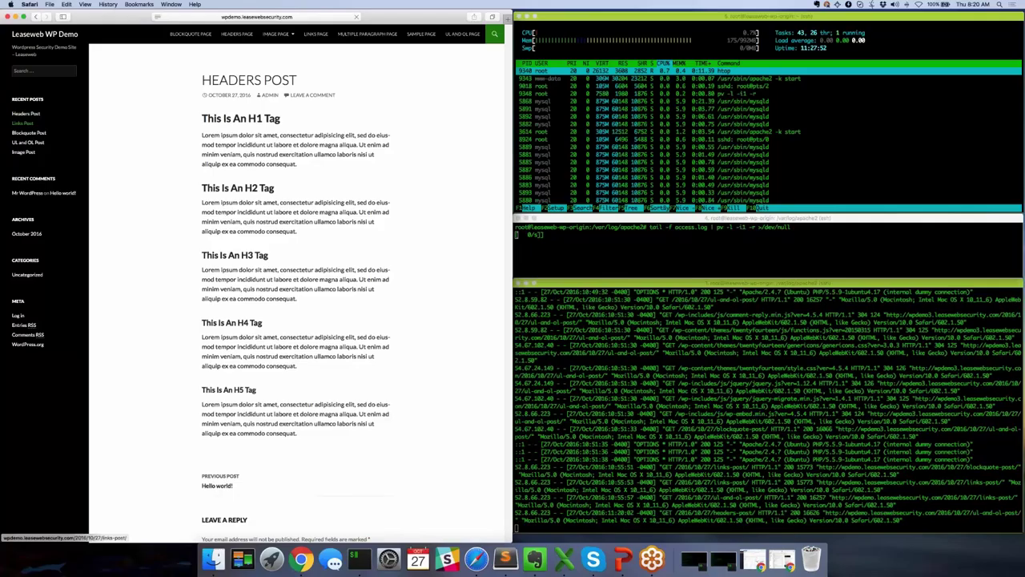
pyautogui.click(28, 142)
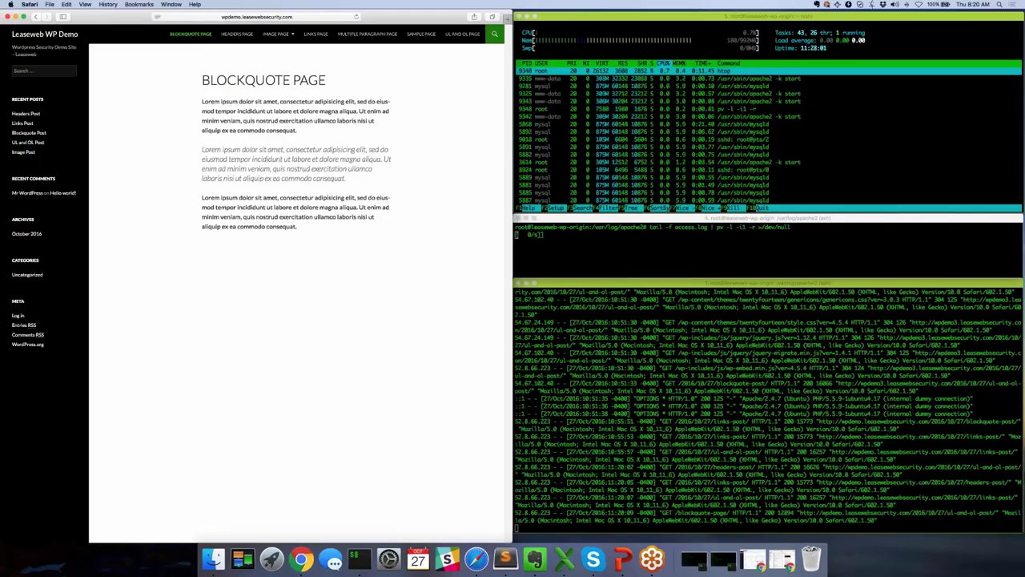
pyautogui.click(32, 36)
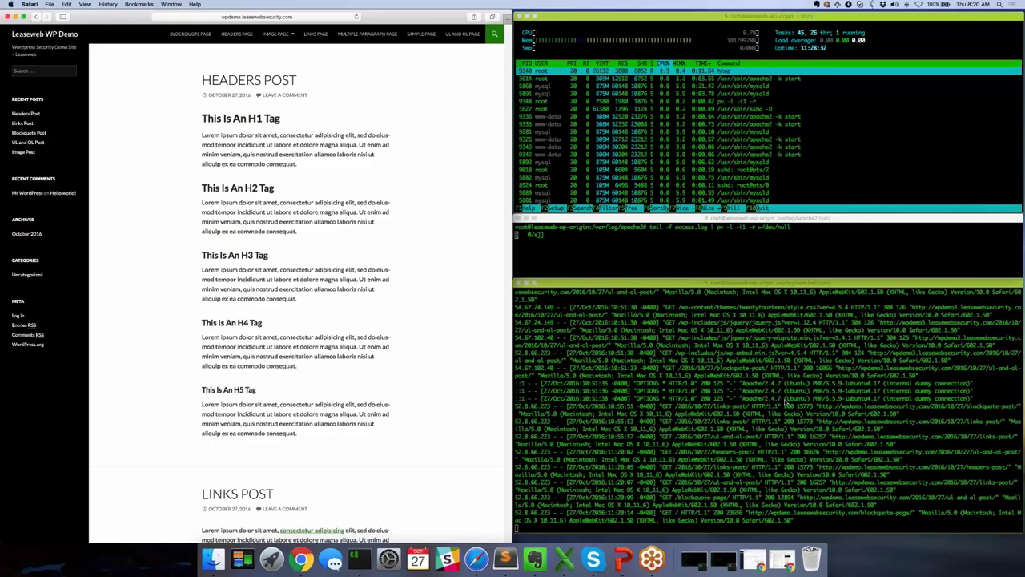
pyautogui.press('super+Tab')
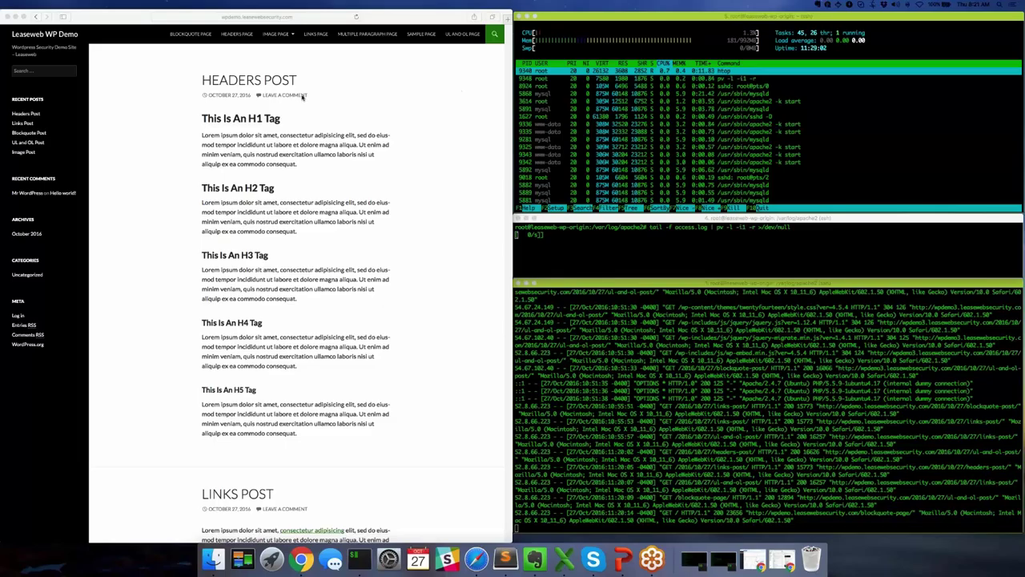
# Step: Reopen the Links Post page in Safari, then focus the terminal window
pyautogui.click(34, 117)
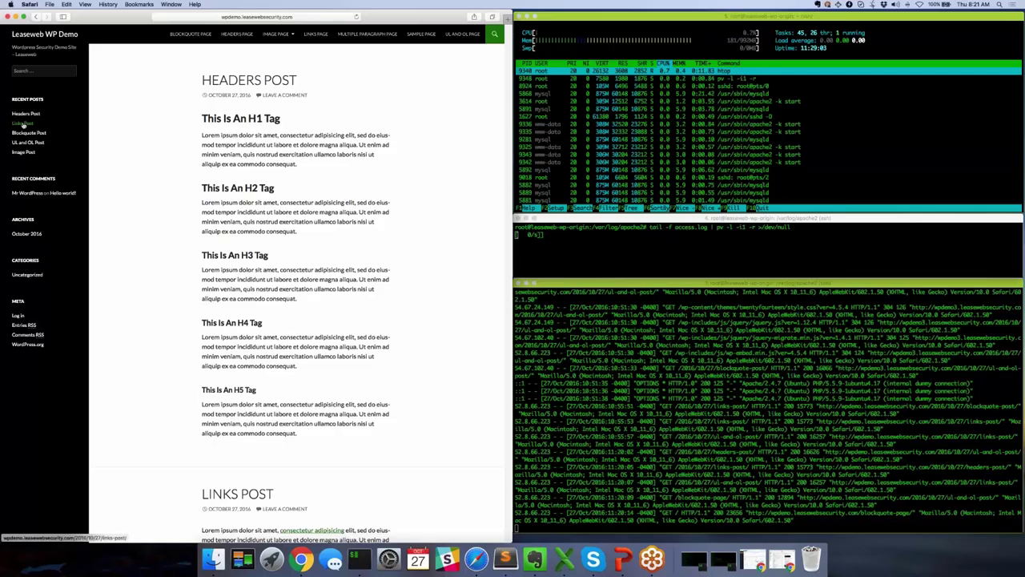
pyautogui.click(22, 123)
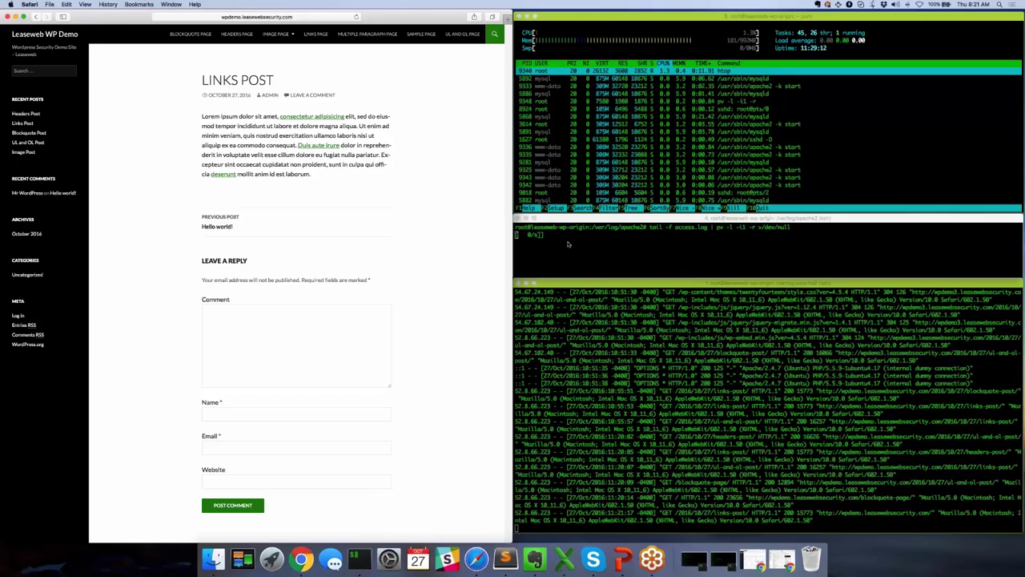
pyautogui.click(621, 237)
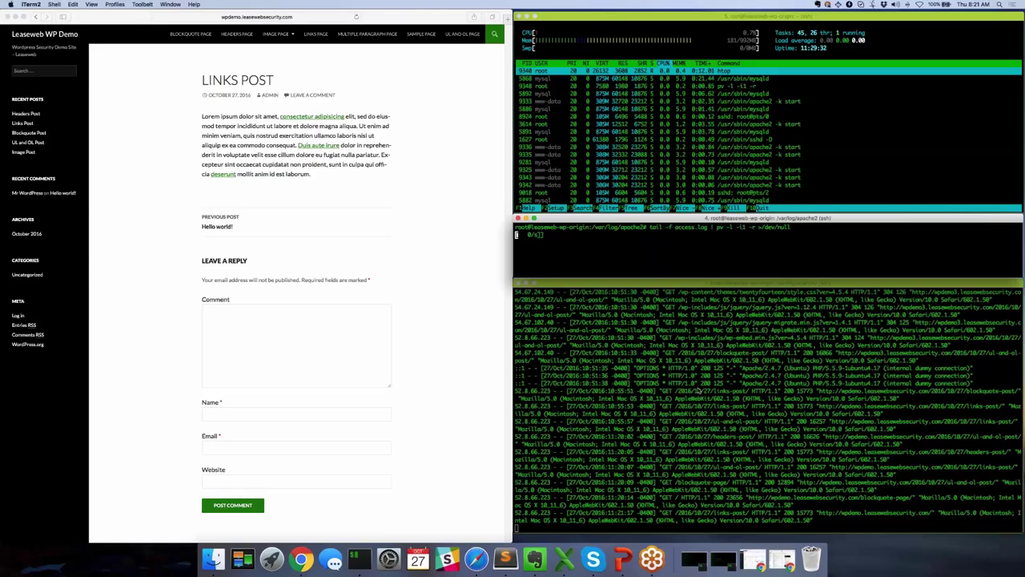
# Step: Open Headers Post, then minimize Safari and the Finder window to reveal the server terminals
pyautogui.click(28, 112)
pyautogui.click(28, 113)
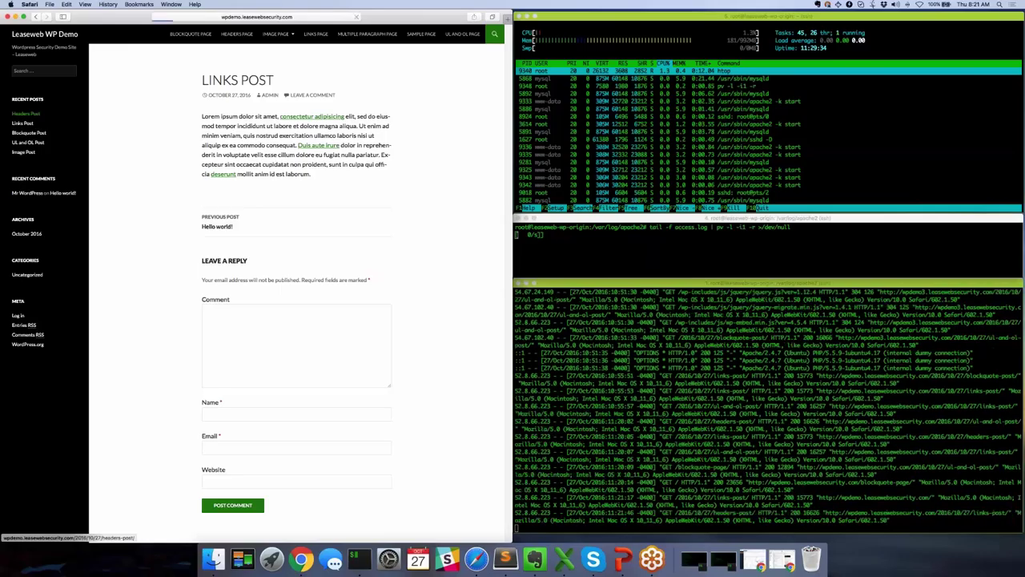
pyautogui.click(15, 16)
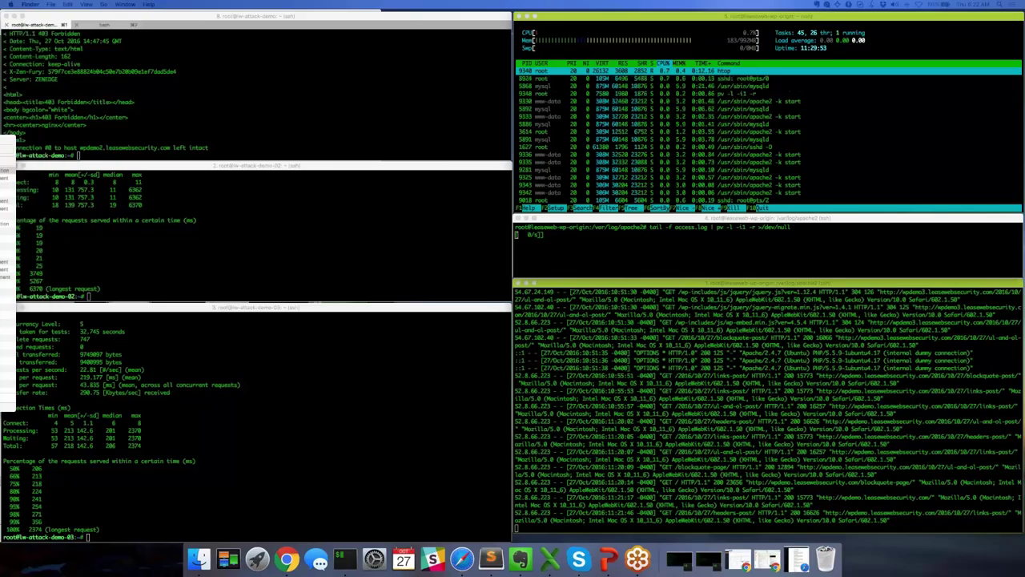
pyautogui.press('super+m')
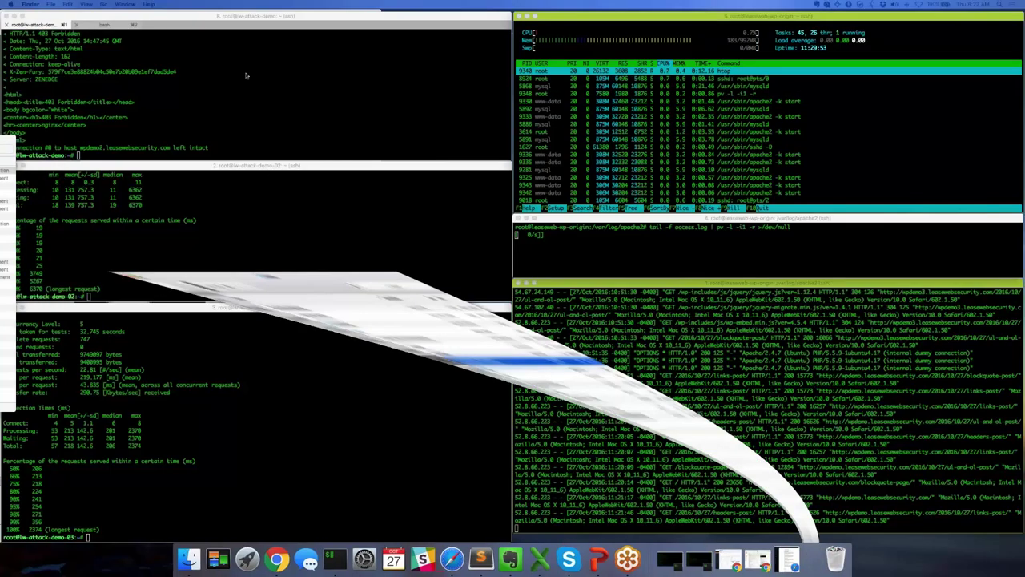
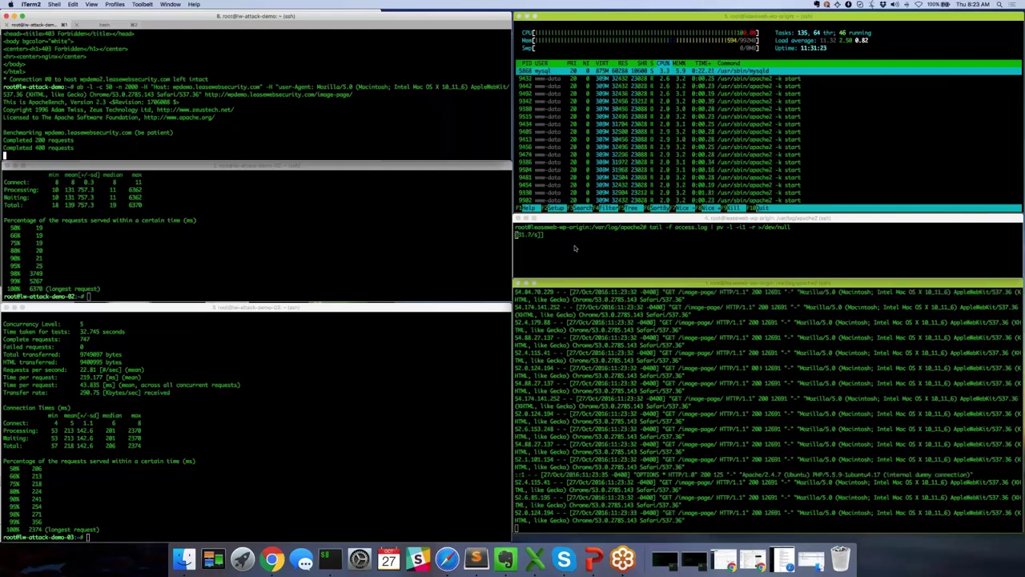
# Step: Move to the second attack pane and browse the demo site's Links Post and UL and OL Post
pyautogui.press('super+alt+Down')
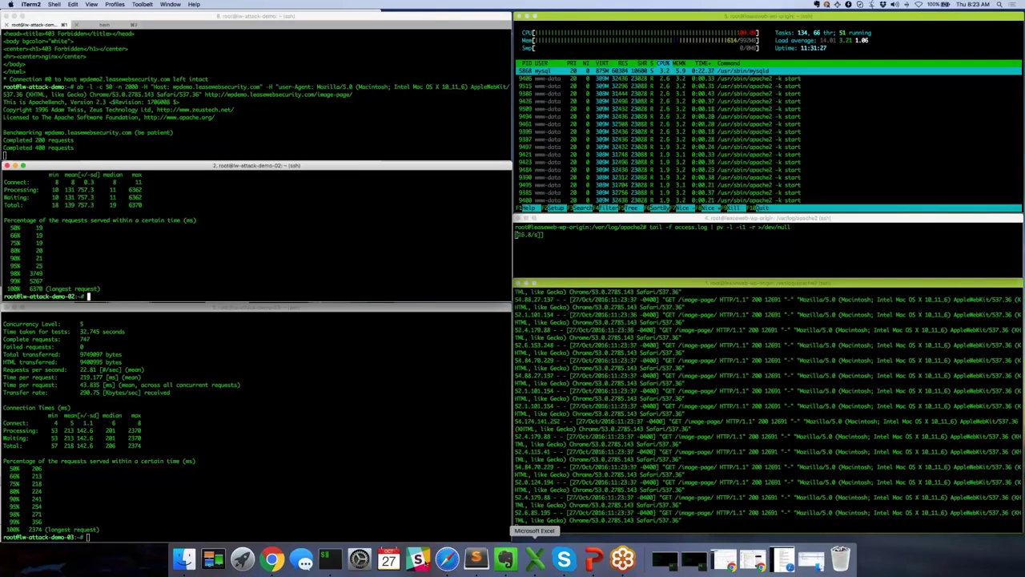
pyautogui.click(448, 559)
pyautogui.click(22, 123)
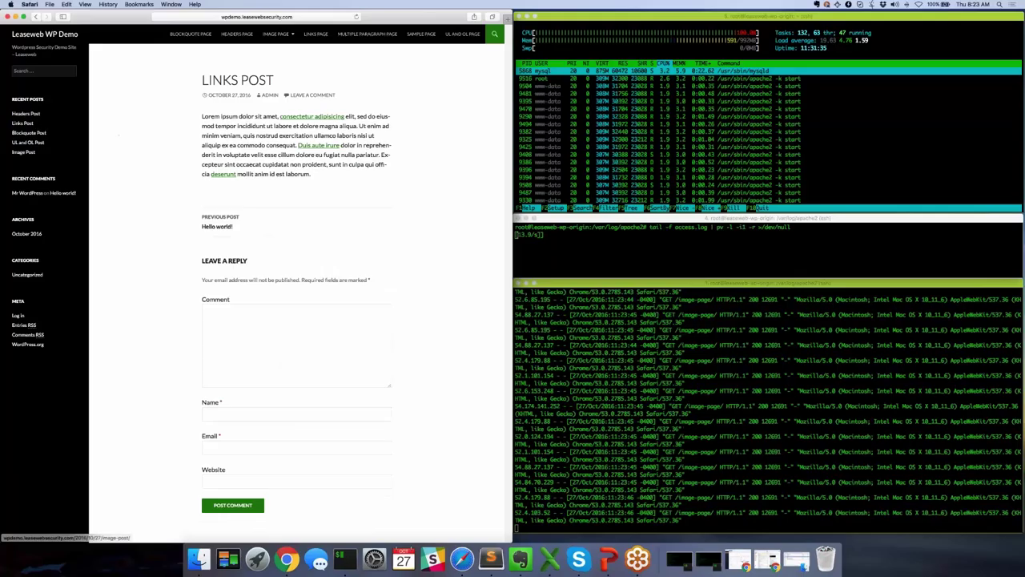
pyautogui.click(28, 142)
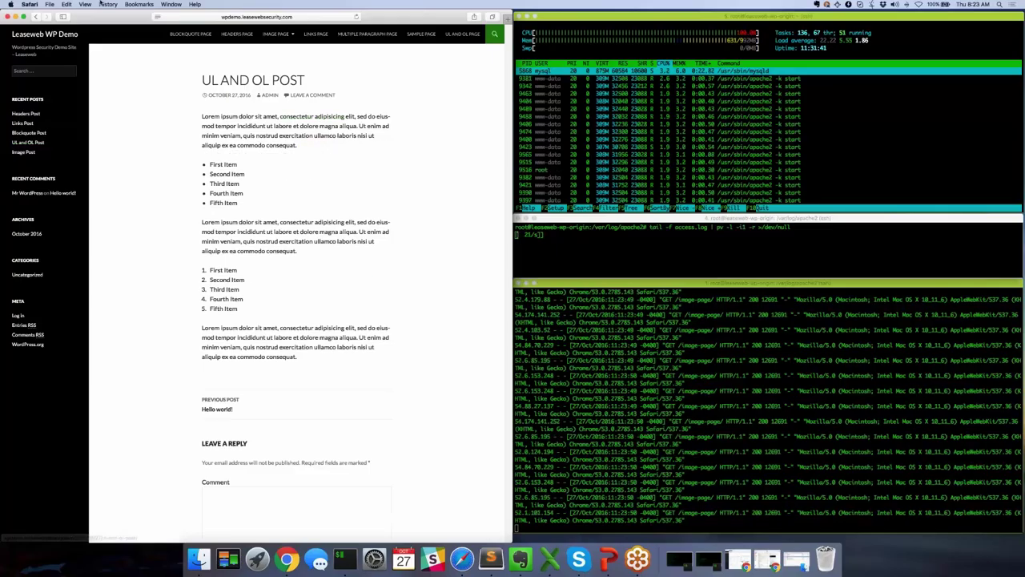
# Step: Minimize Safari and rerun the ab flood (-c 50 -n 2000) against /image-page/
pyautogui.click(16, 16)
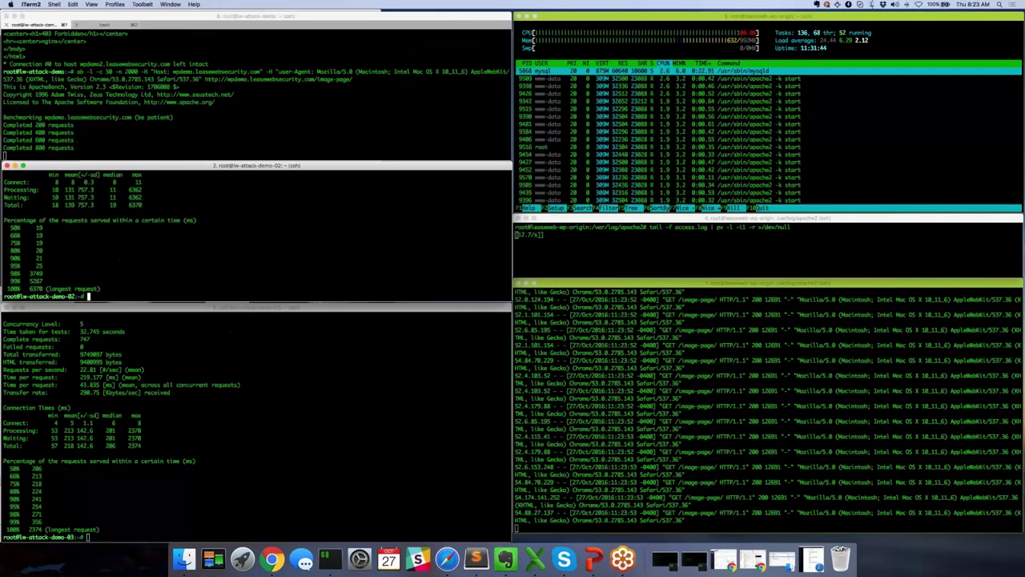
pyautogui.press('Up')
pyautogui.press('Return')
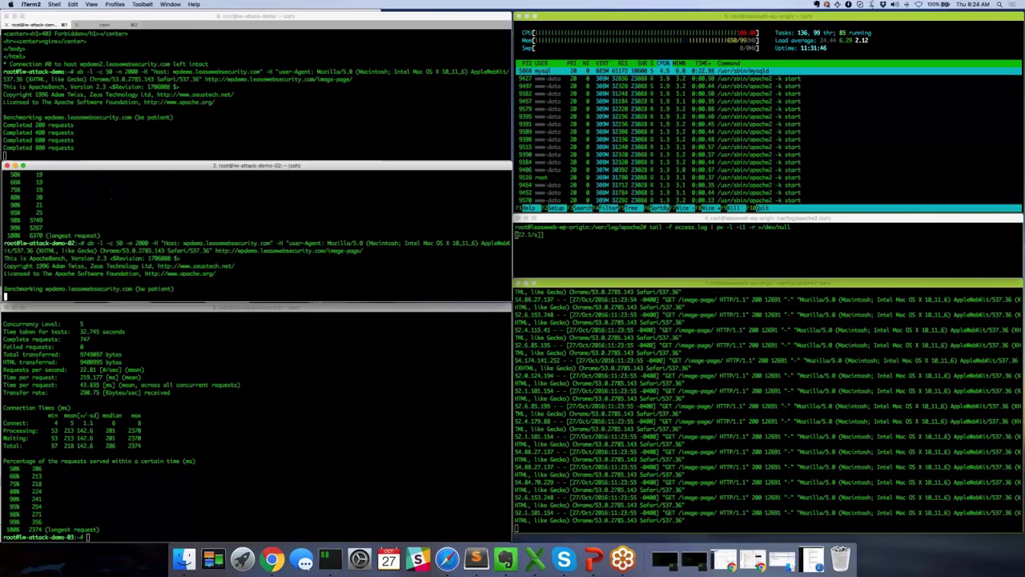
# Step: Rerun the same ab flood from the third attack pane
pyautogui.press('super+grave')
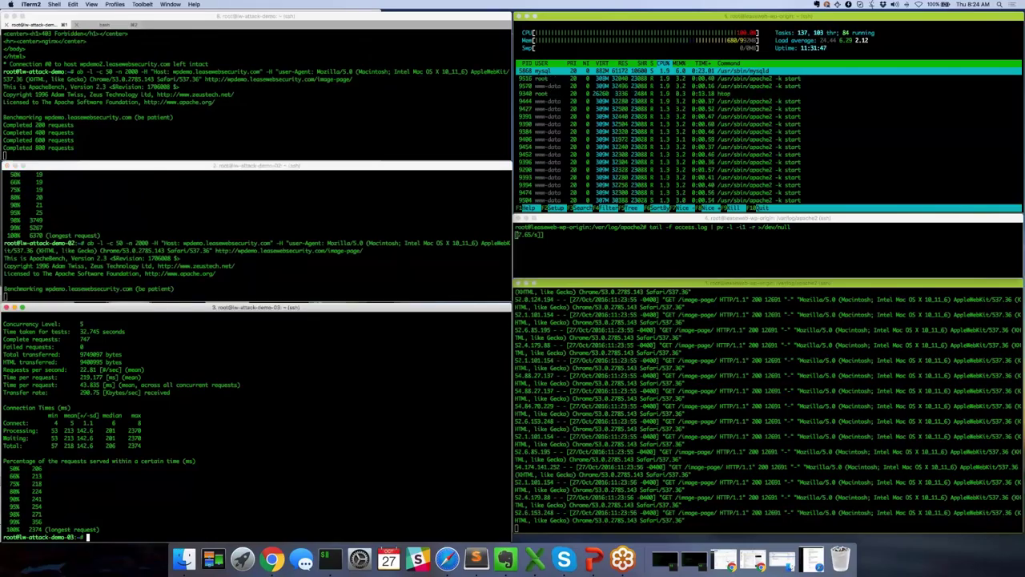
pyautogui.press('Up')
pyautogui.press('Return')
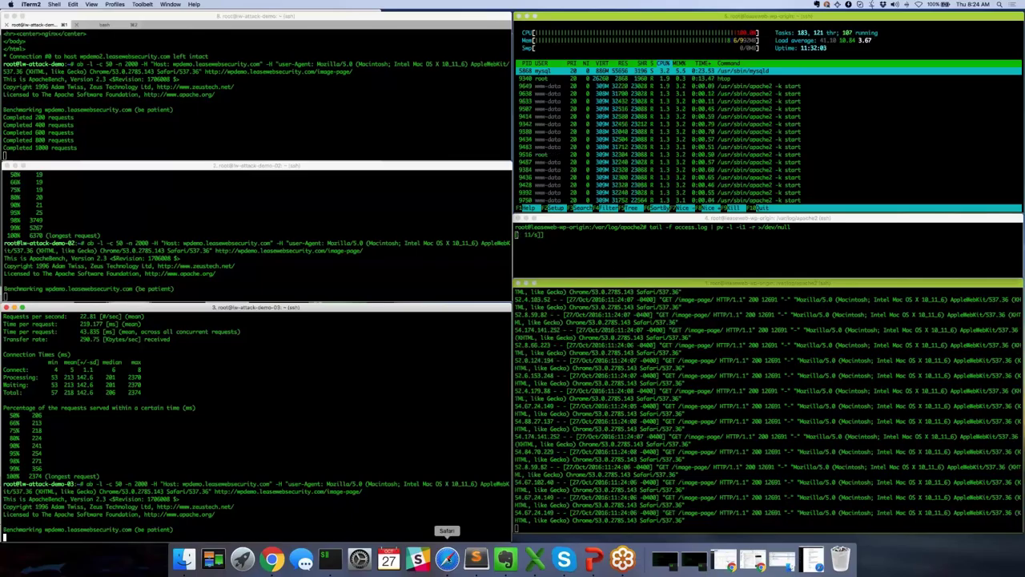
# Step: Check the demo site in Safari, return to iTerm2, cycle through the attack panes, then bring Safari back
pyautogui.click(447, 558)
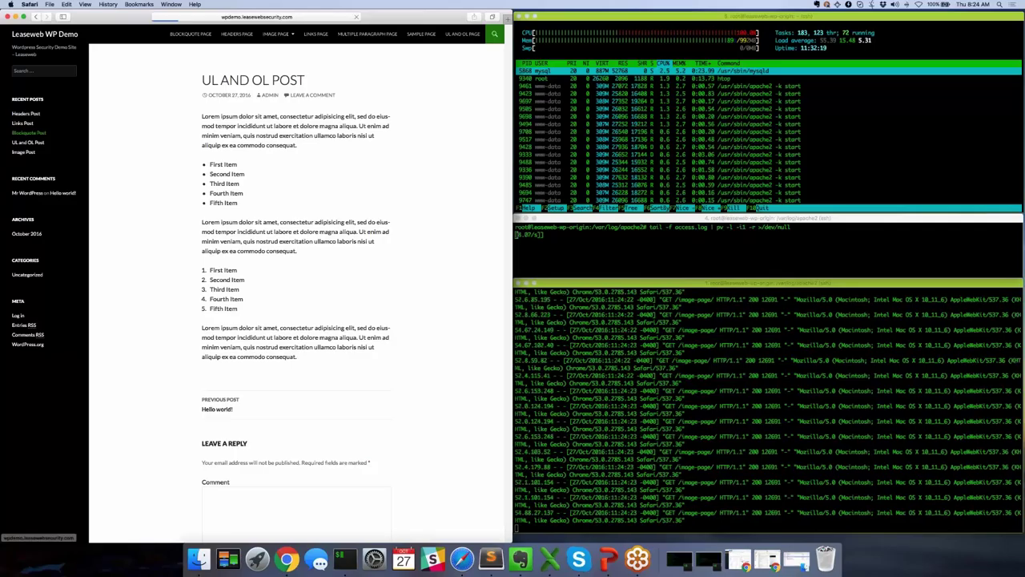
pyautogui.click(25, 16)
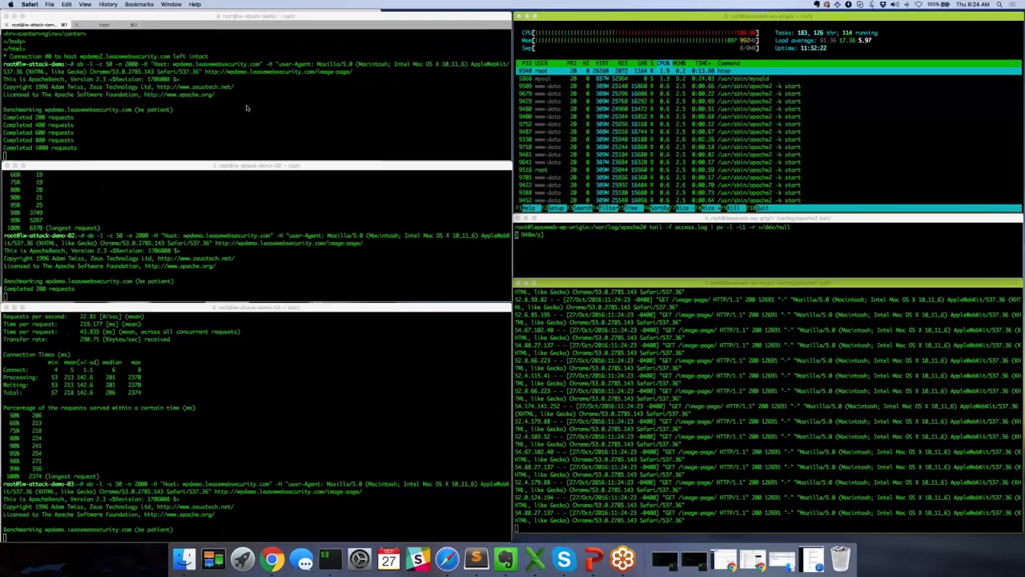
pyautogui.click(260, 113)
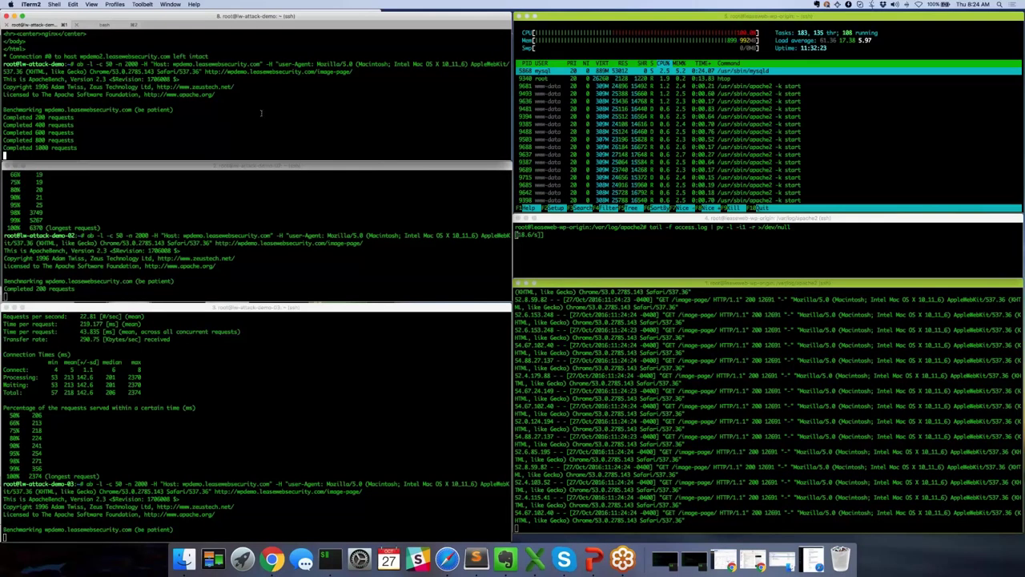
pyautogui.press('super+grave')
pyautogui.press('super+grave')
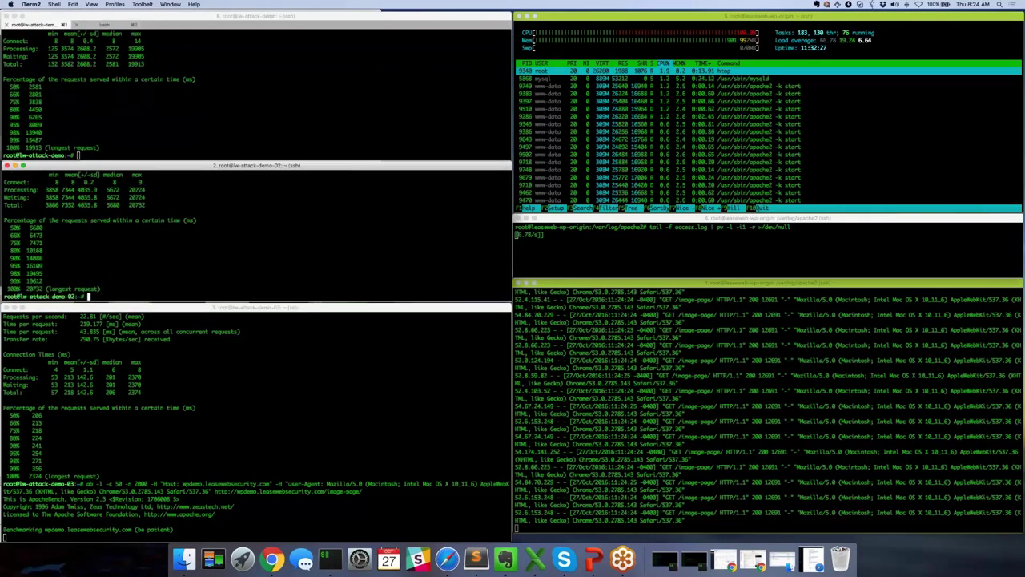
pyautogui.press('super+grave')
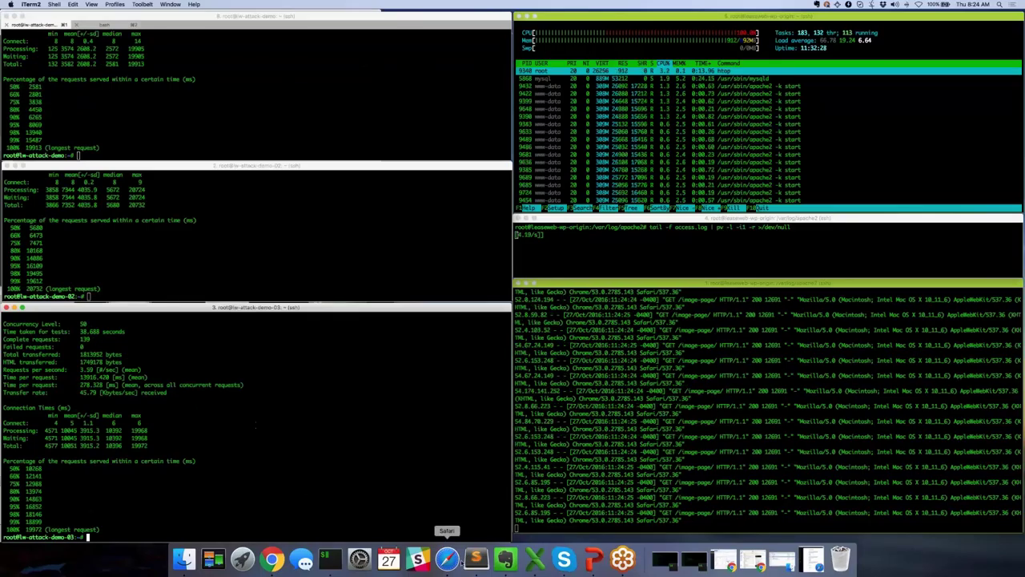
pyautogui.click(447, 558)
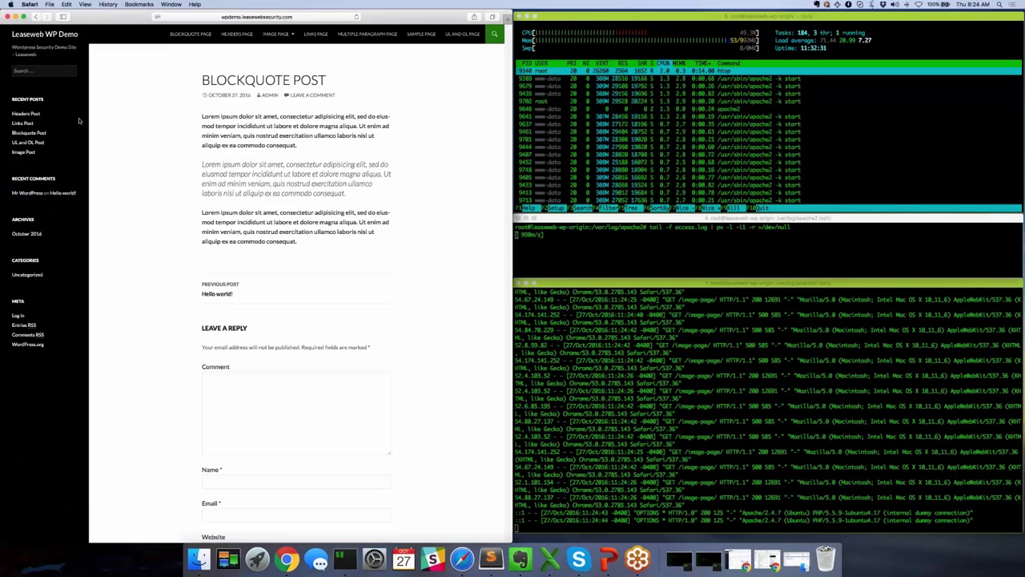
# Step: Load the Links Post, see 'Error establishing a database connection', and return to the access-log terminal
pyautogui.click(23, 122)
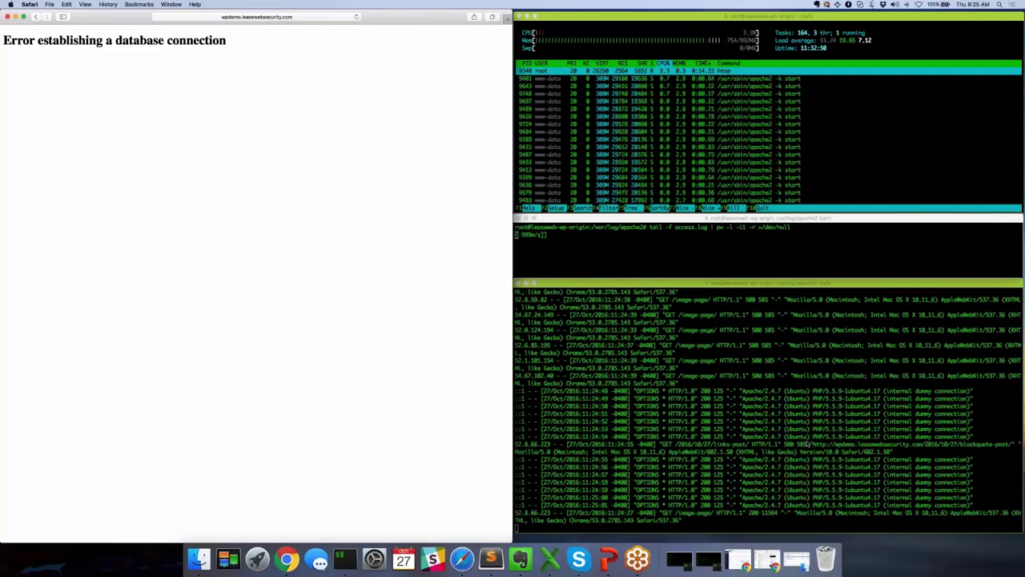
pyautogui.click(807, 443)
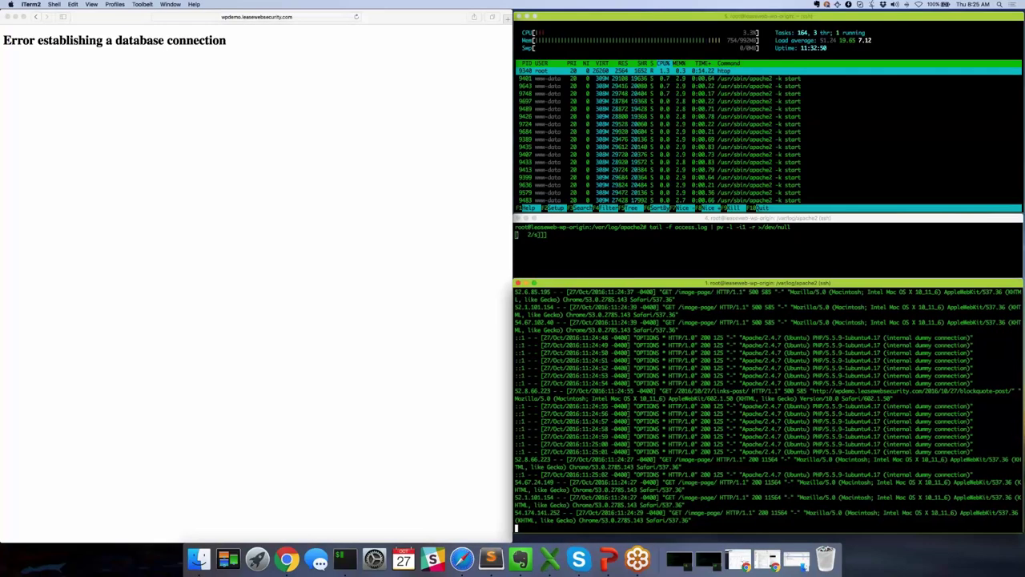
# Step: Stop the log tail, run 'service mysql restart', and reload the demo site to confirm it works
pyautogui.hotkey('ctrl', 'c')
pyautogui.write('service')
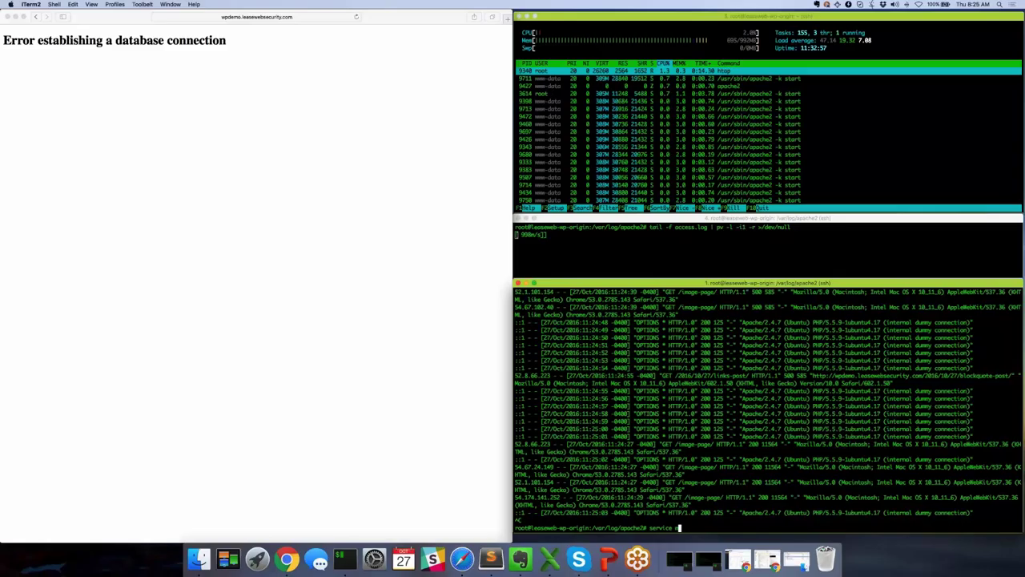
pyautogui.write(' mysql rest')
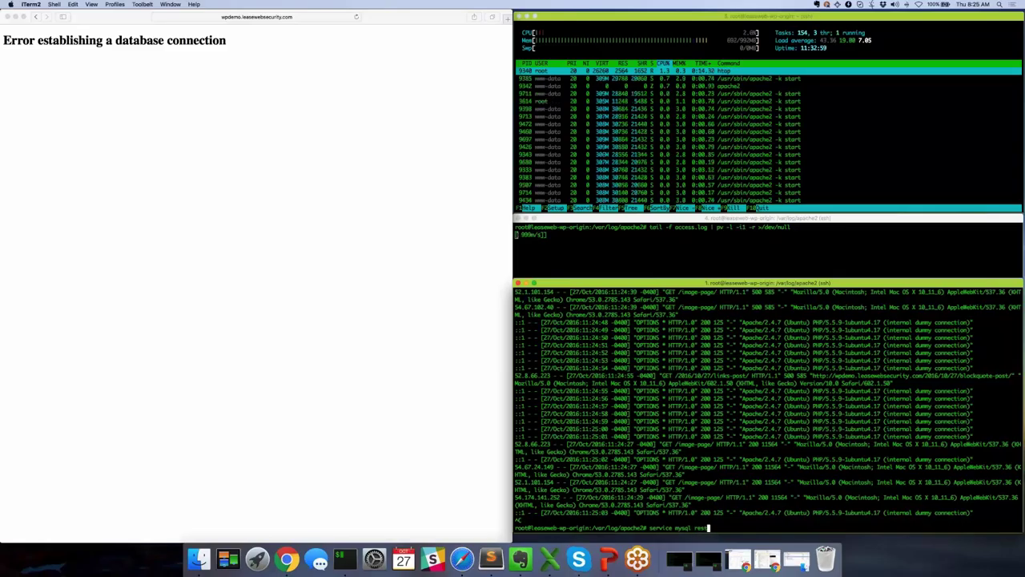
pyautogui.write('art')
pyautogui.press('Return')
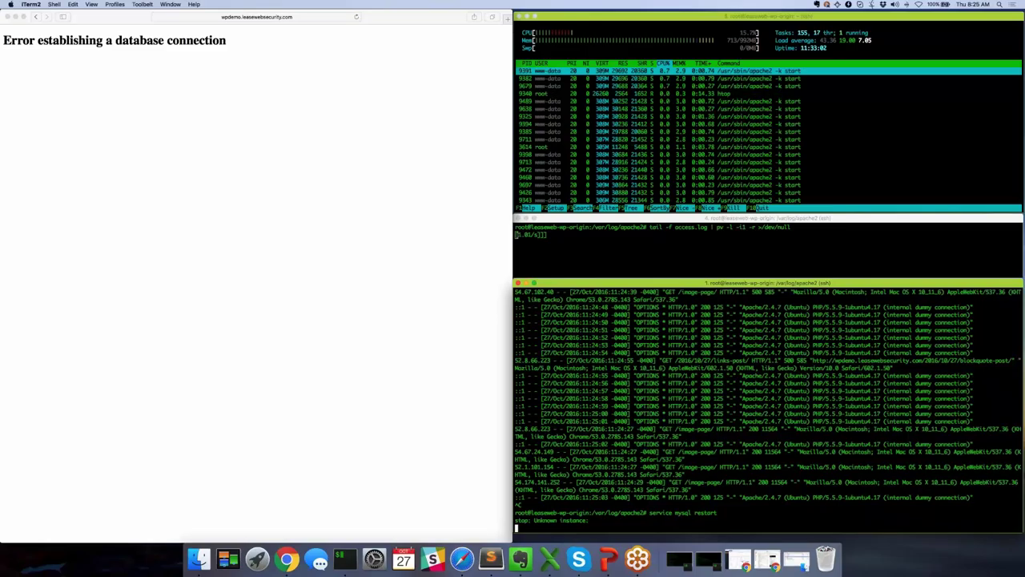
pyautogui.click(376, 175)
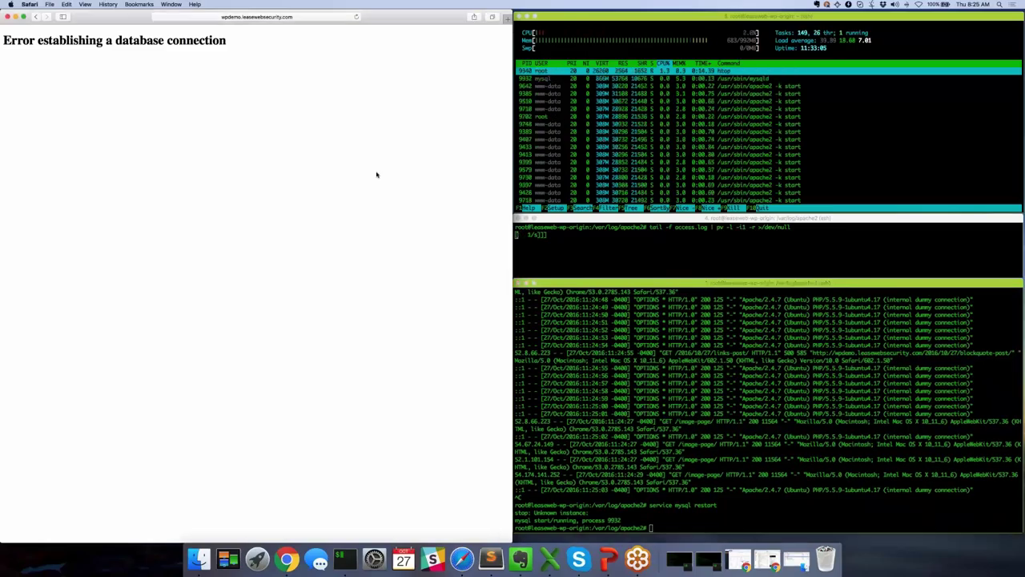
pyautogui.press('super+r')
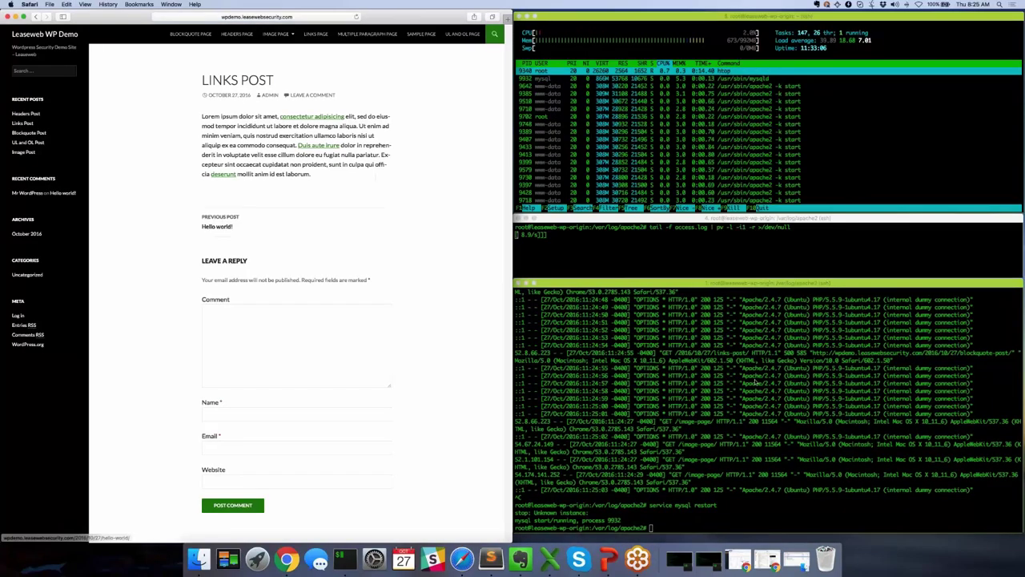
# Step: Resume tailing the access log, then open the Headers Post in Safari and minimize it
pyautogui.press('super+Tab')
pyautogui.press('Up')
pyautogui.press('Up')
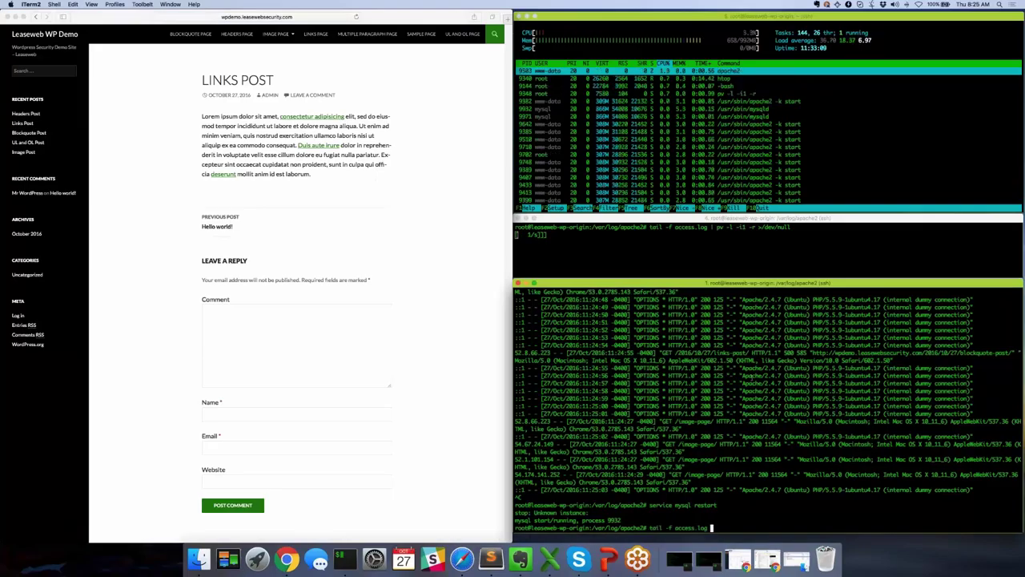
pyautogui.press('Return')
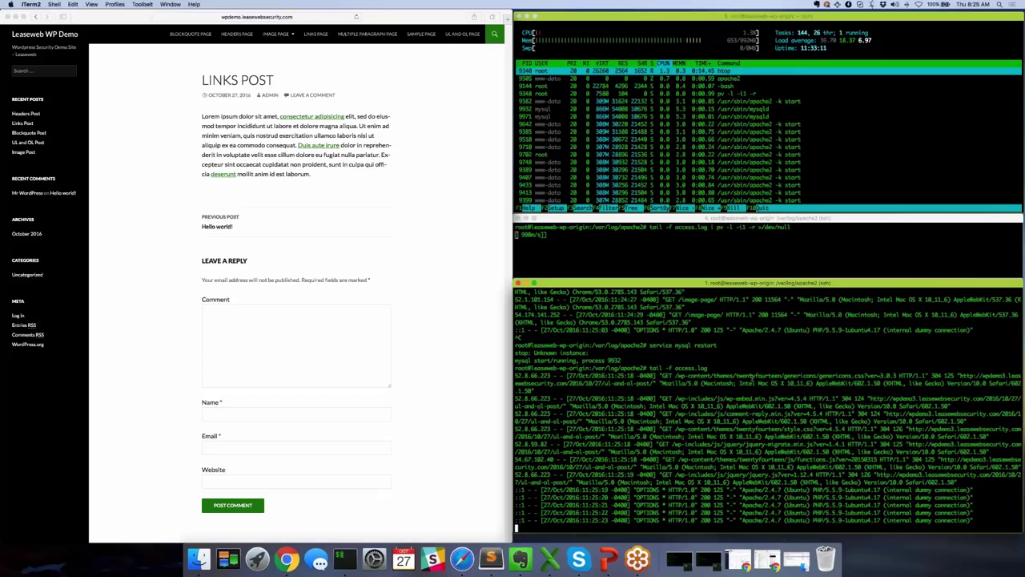
pyautogui.click(25, 113)
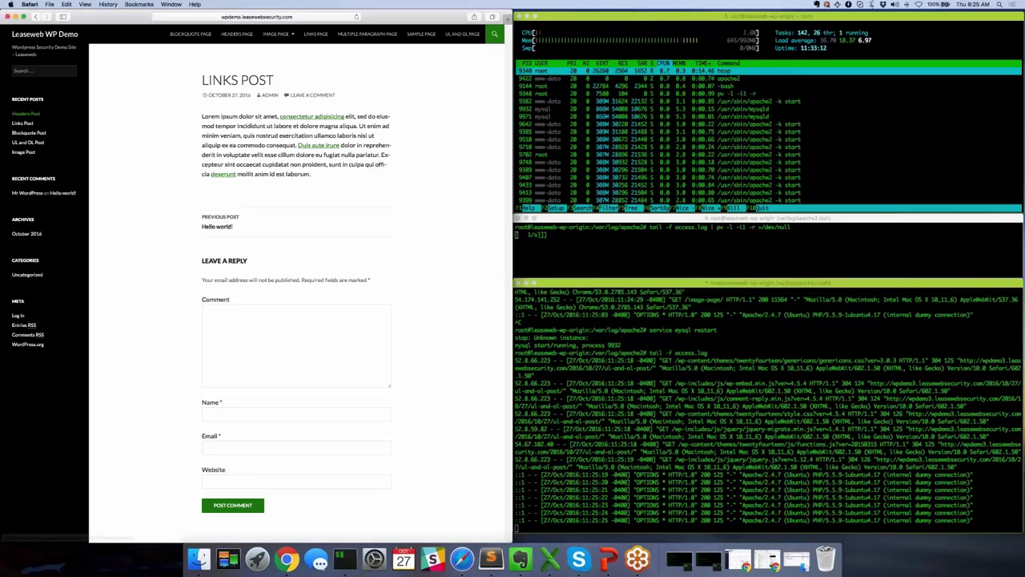
pyautogui.click(29, 114)
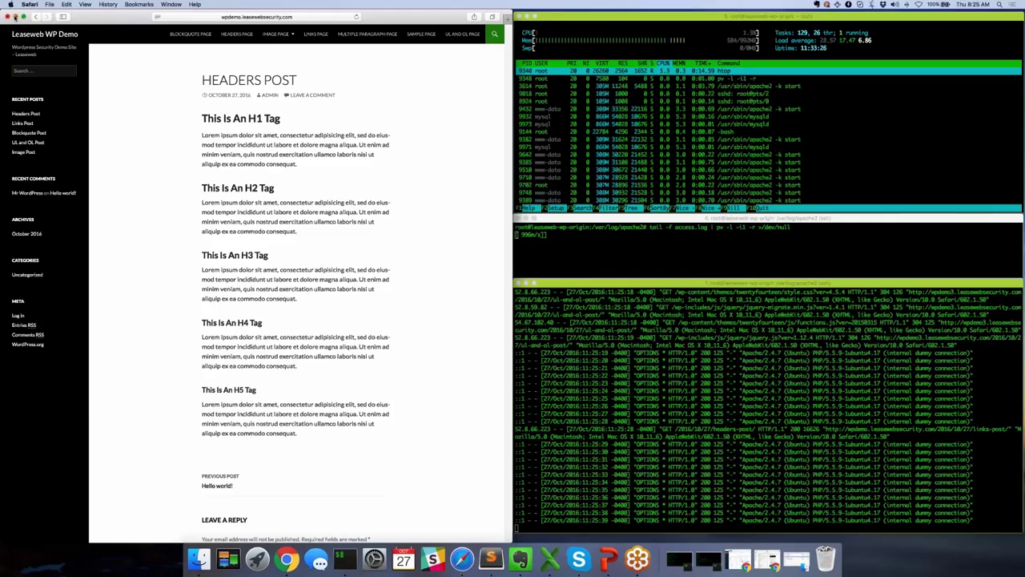
pyautogui.click(14, 16)
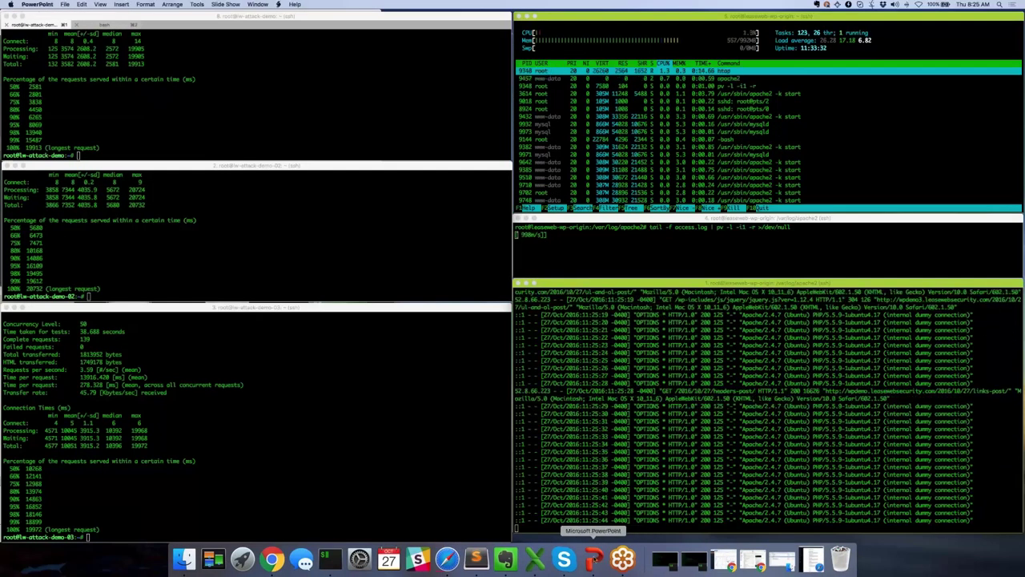
pyautogui.click(593, 558)
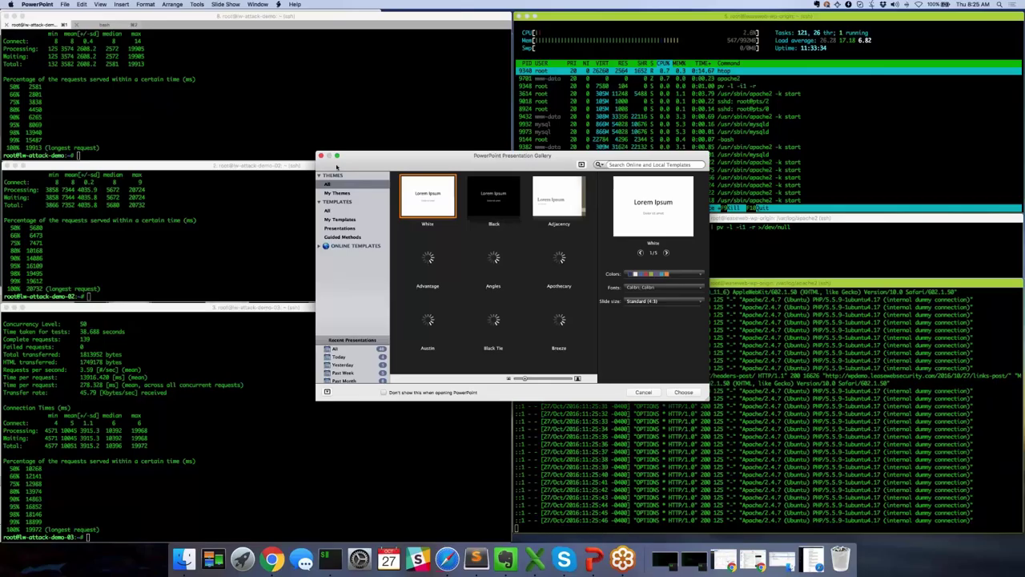
pyautogui.press('Escape')
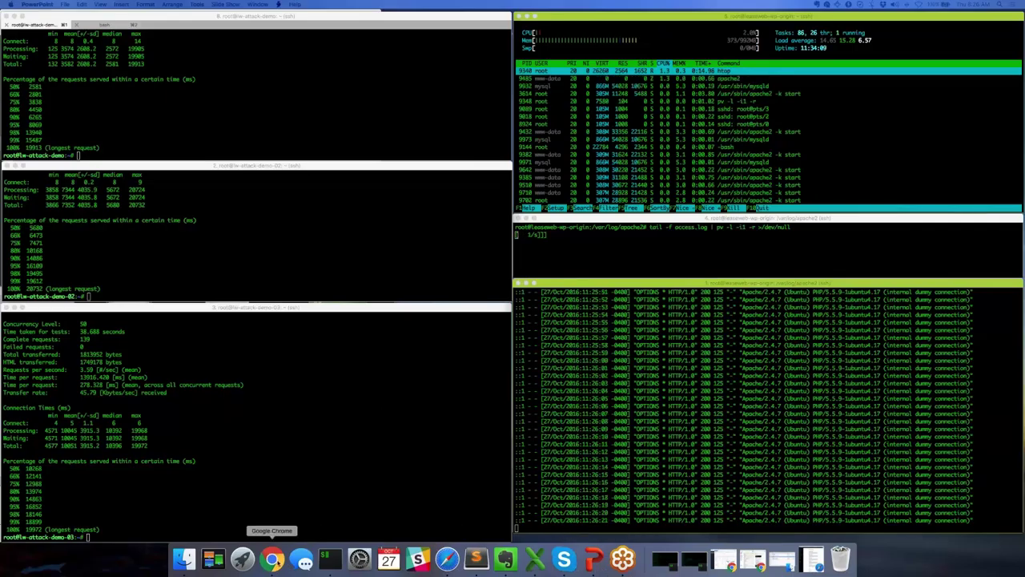
# Step: Restore the Chrome window with the LeaseWeb dashboard and minimize the Gmail window
pyautogui.click(273, 558)
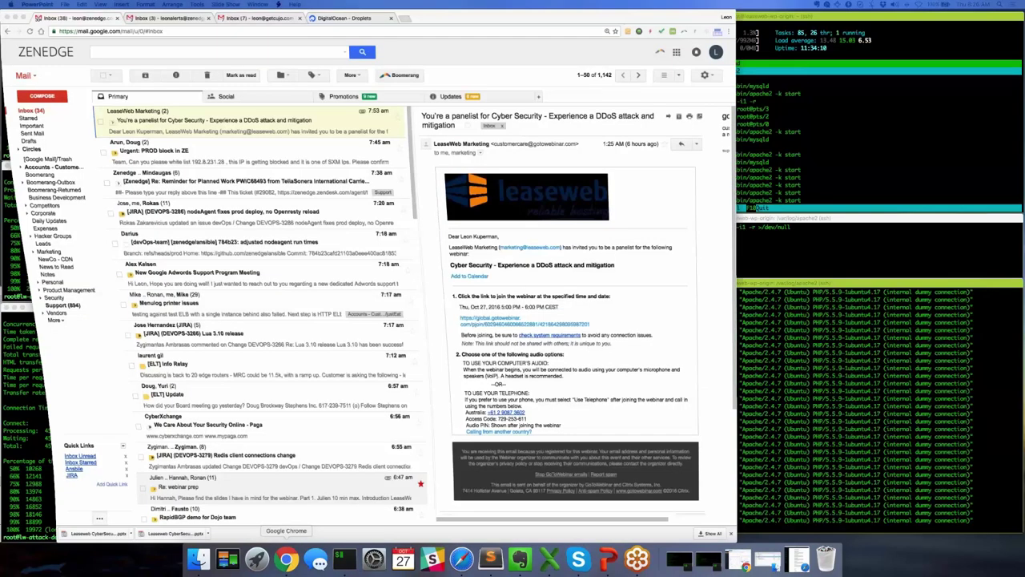
pyautogui.doubleClick(477, 16)
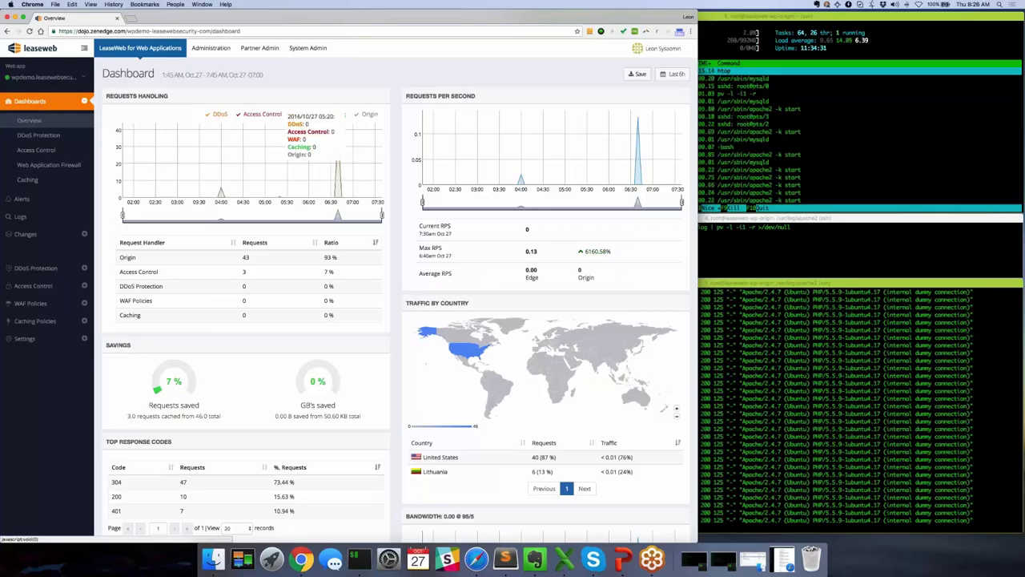
# Step: View the request logs and expand one cached request's full details
pyautogui.moveTo(334, 189)
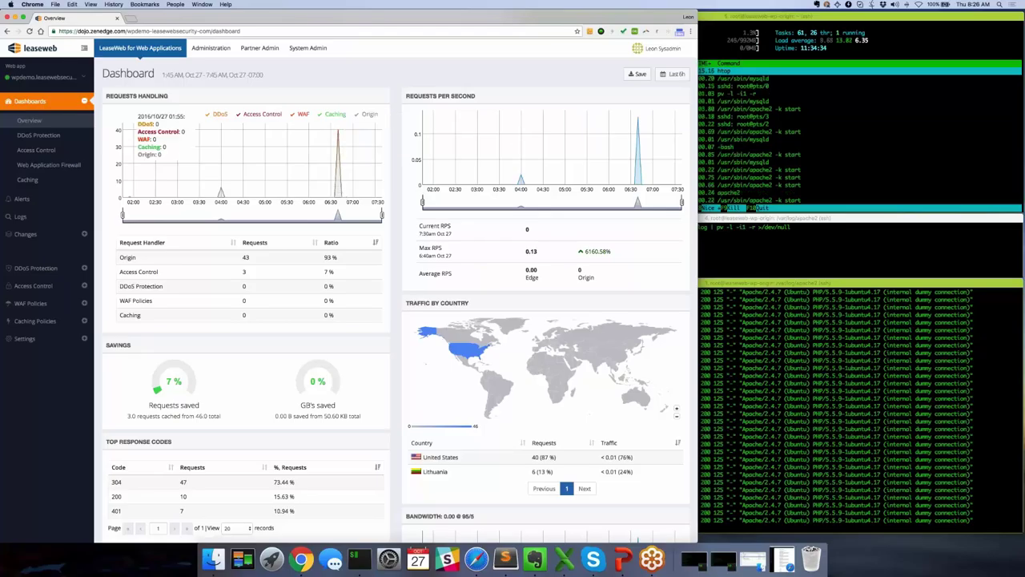
pyautogui.click(26, 221)
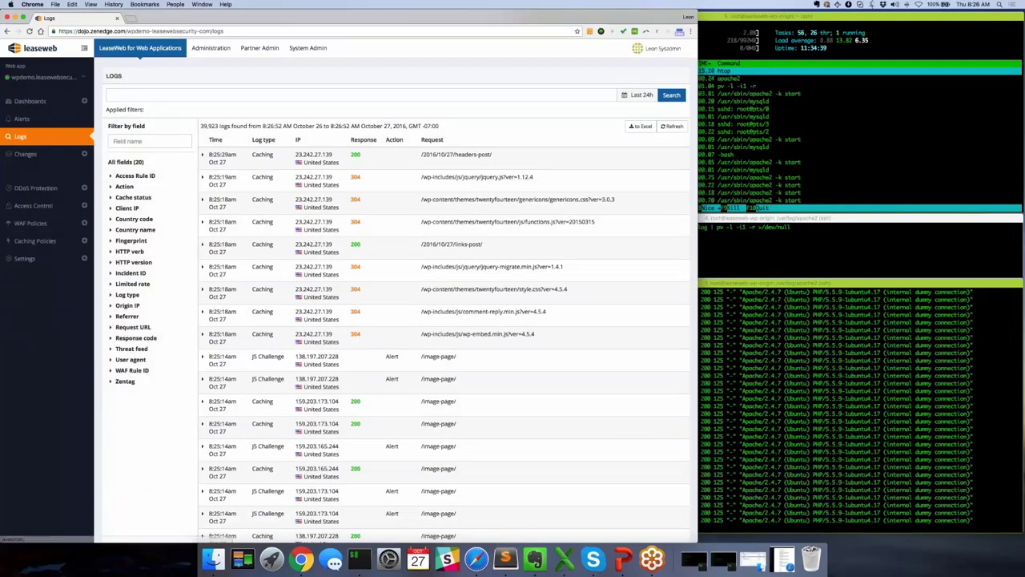
pyautogui.scroll(-3, 385, 262)
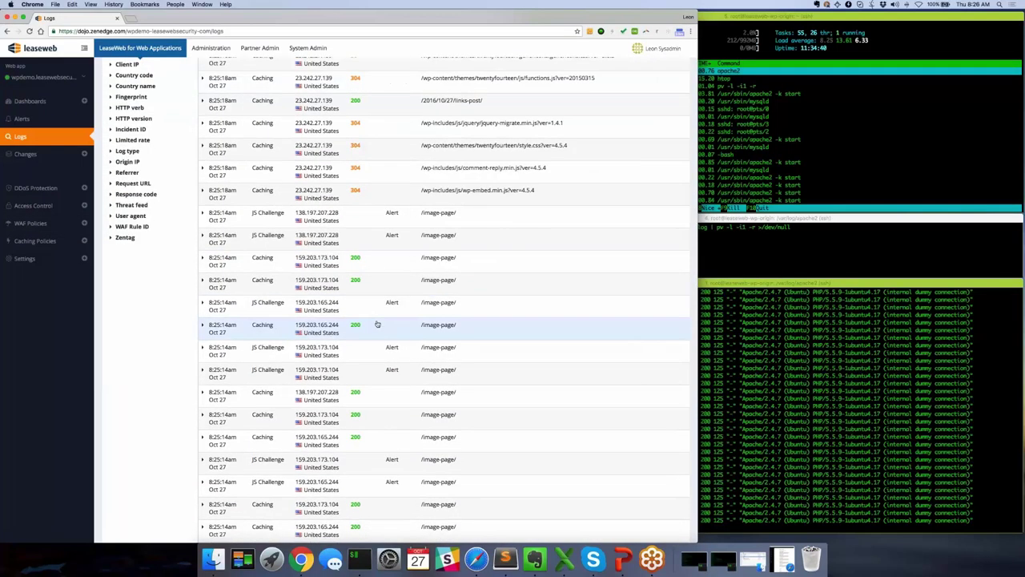
pyautogui.click(384, 263)
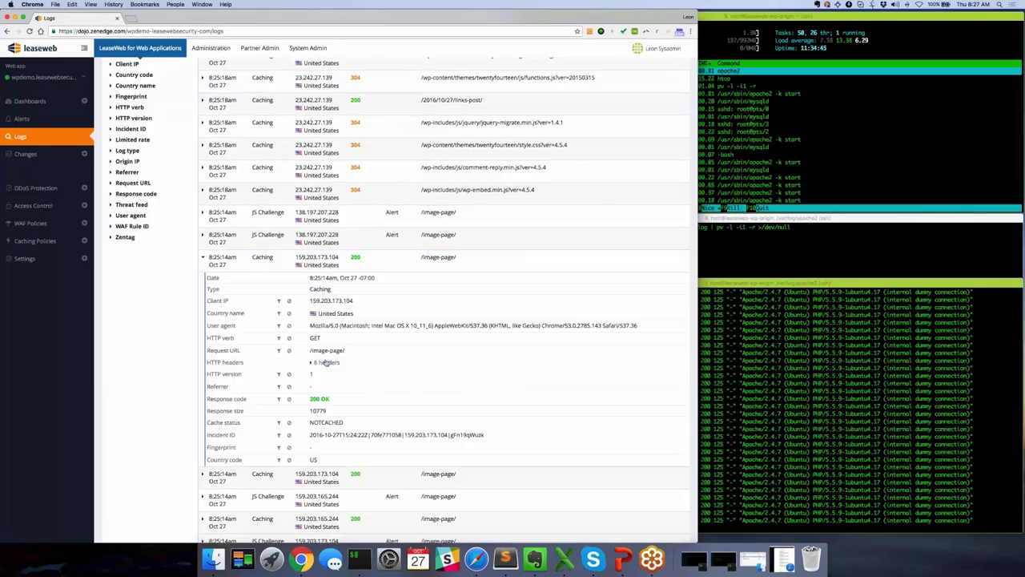
pyautogui.scroll(-1, 460, 369)
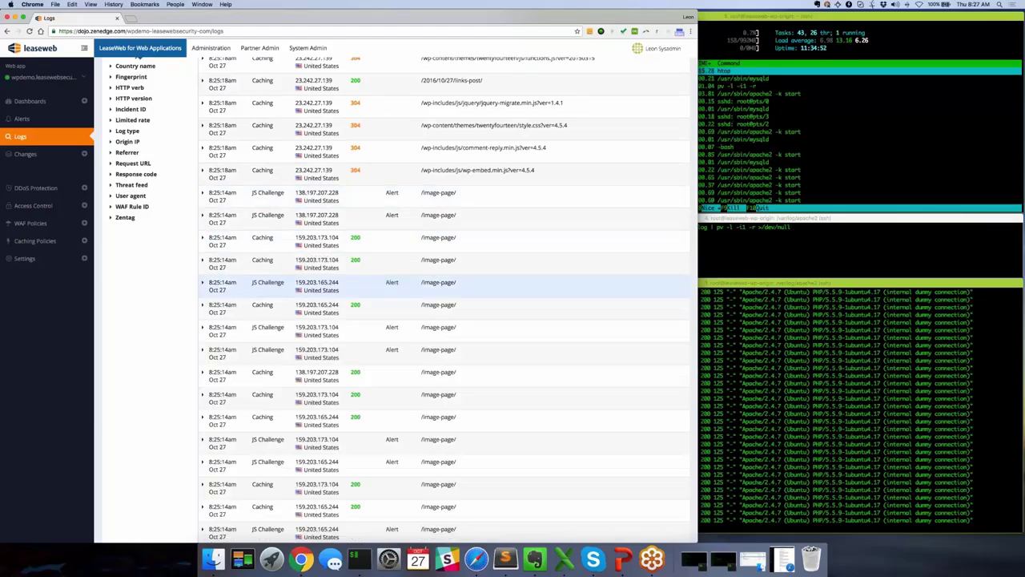
# Step: Switch the Web app site selector to wpdemo2 and open its overview dashboard
pyautogui.click(44, 77)
pyautogui.scroll(-1, 37, 165)
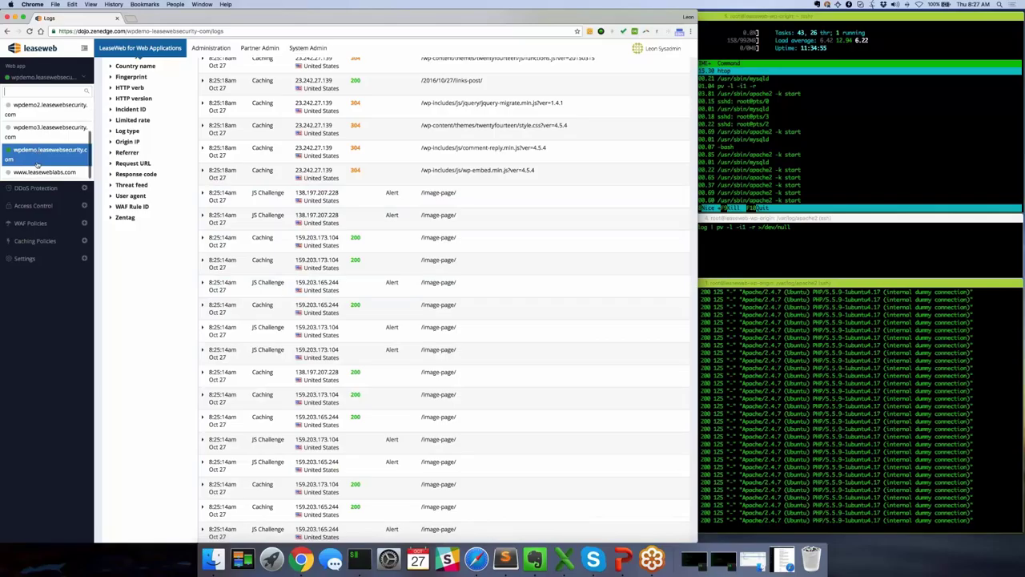
pyautogui.scroll(1, 46, 148)
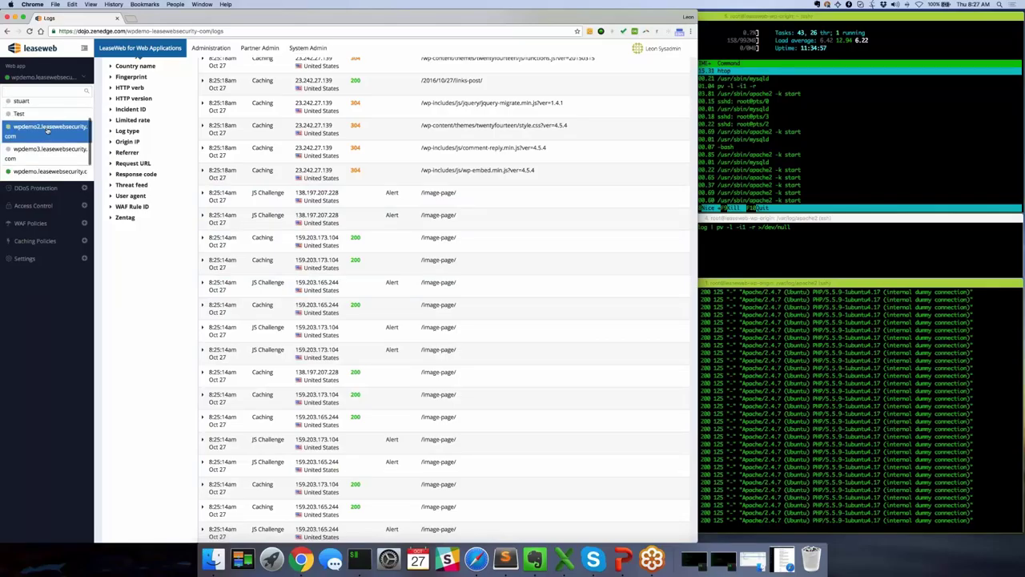
pyautogui.click(47, 130)
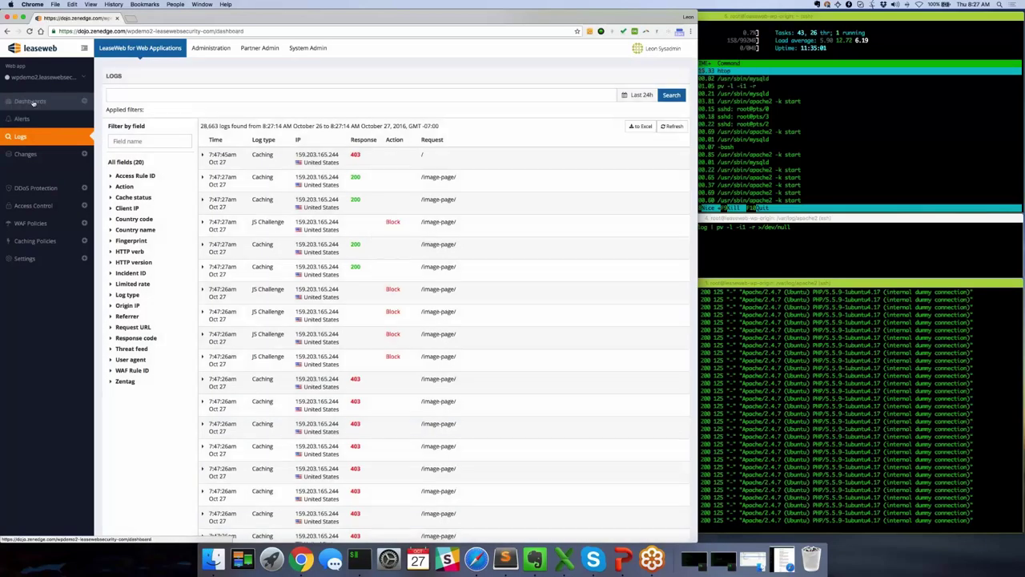
pyautogui.click(32, 101)
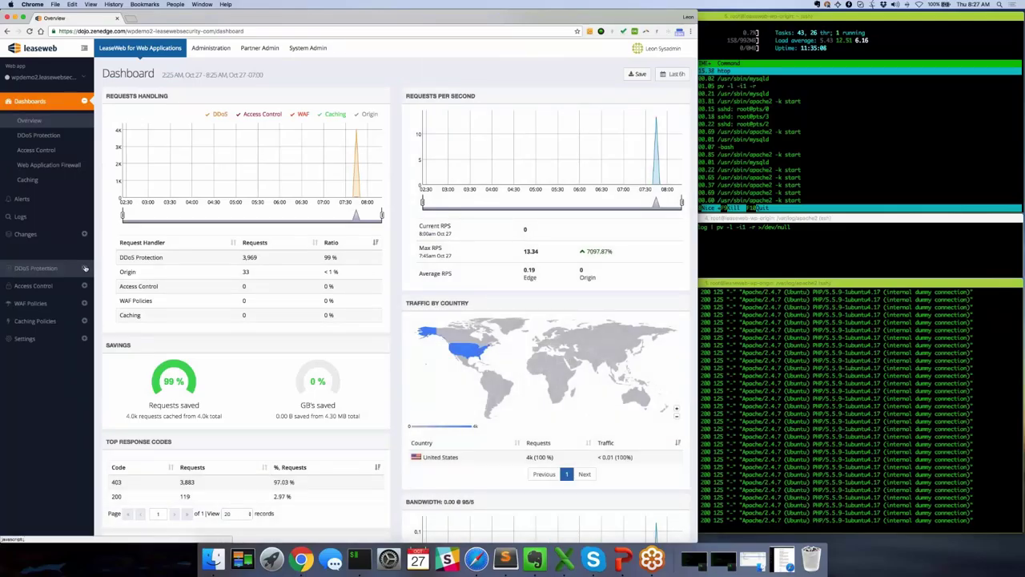
# Step: Show wpdemo2's DDoS Protection JS Challenge settings (Block, 403 Forbidden), then bring Safari forward
pyautogui.click(84, 268)
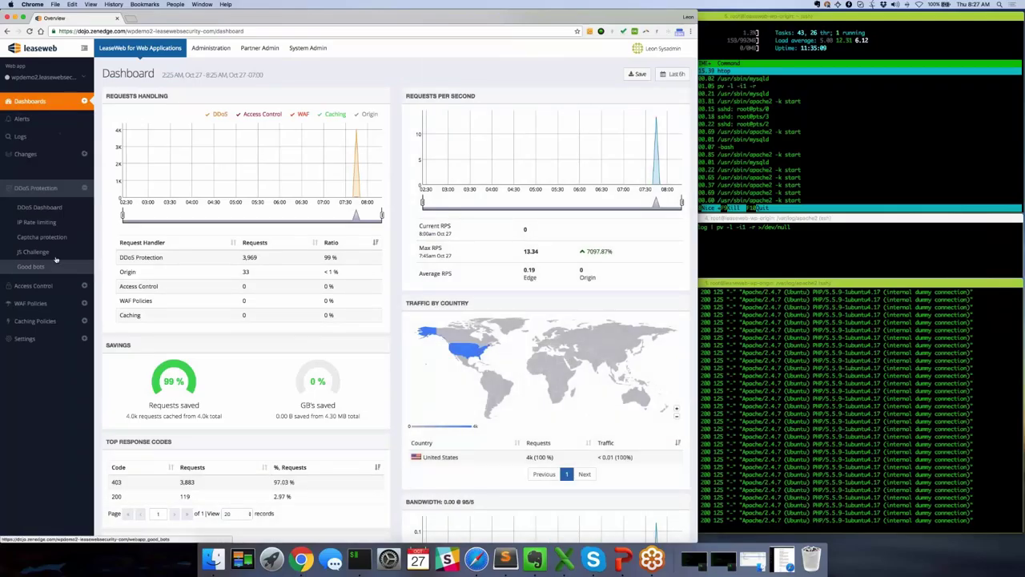
pyautogui.click(44, 253)
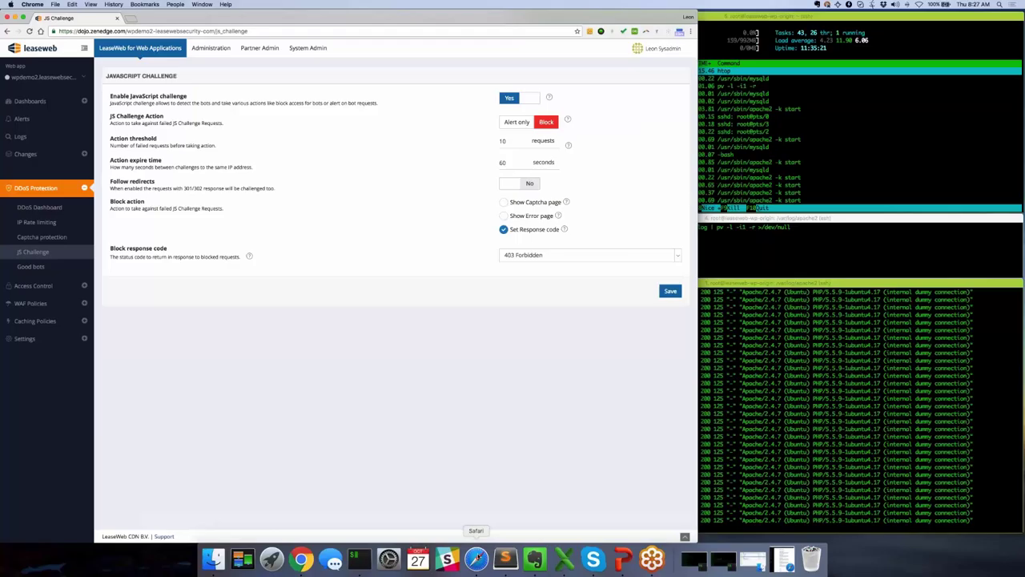
pyautogui.click(476, 554)
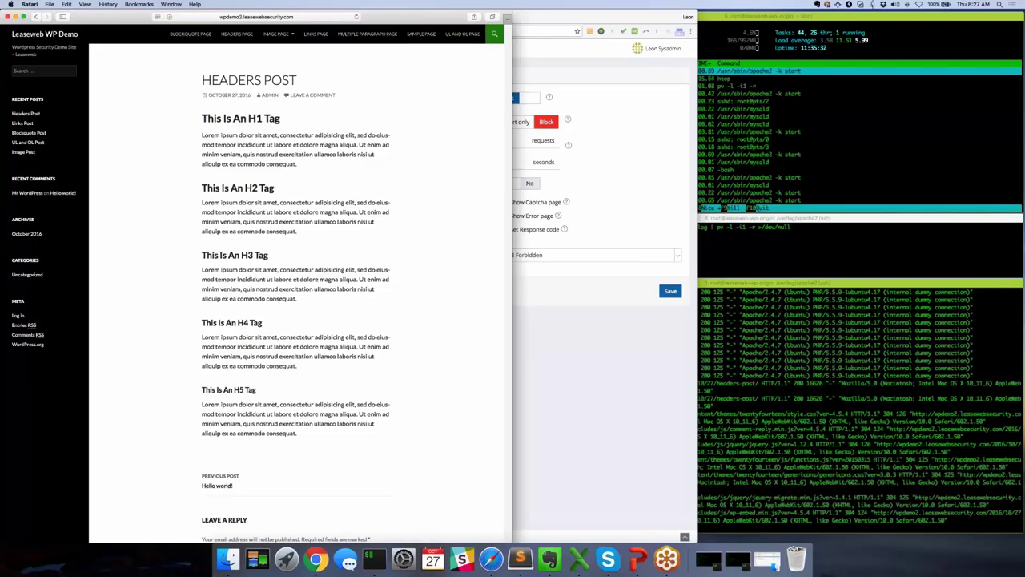
# Step: Reload the wpdemo2 Headers Post, then minimize both the Safari and Chrome windows
pyautogui.press('super+r')
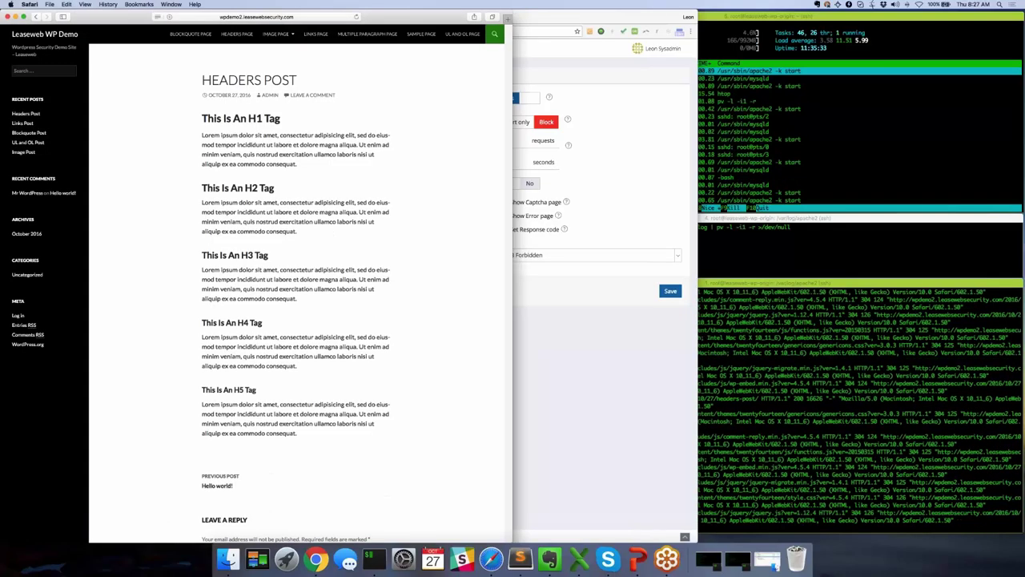
pyautogui.moveTo(129, 16); pyautogui.dragTo(245, 20)
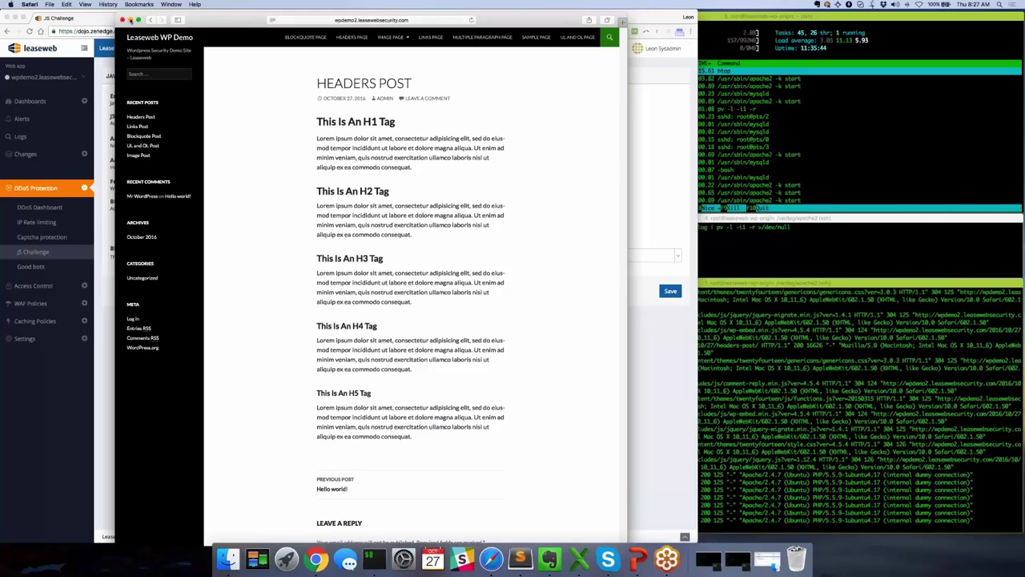
pyautogui.click(130, 19)
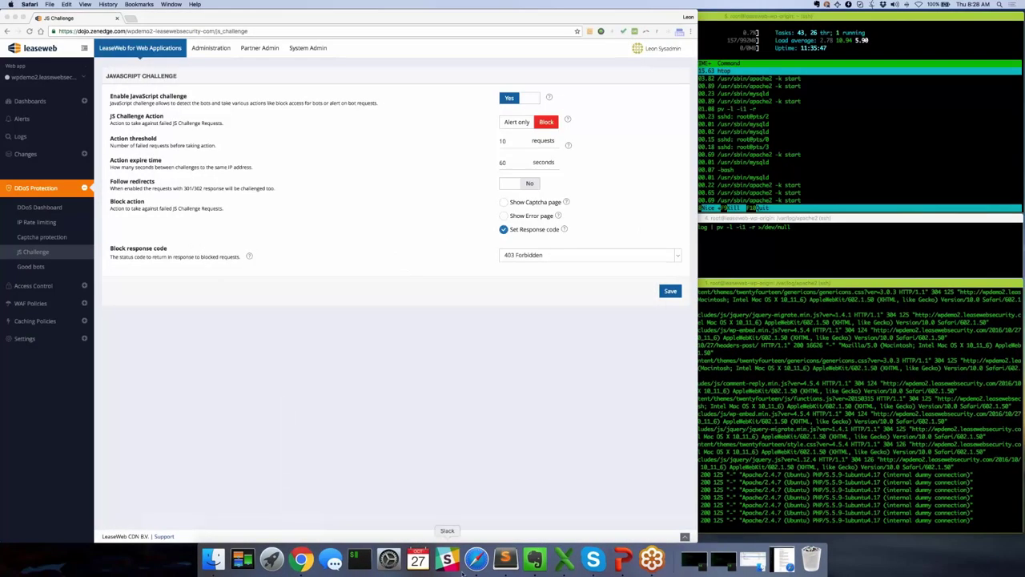
pyautogui.click(15, 17)
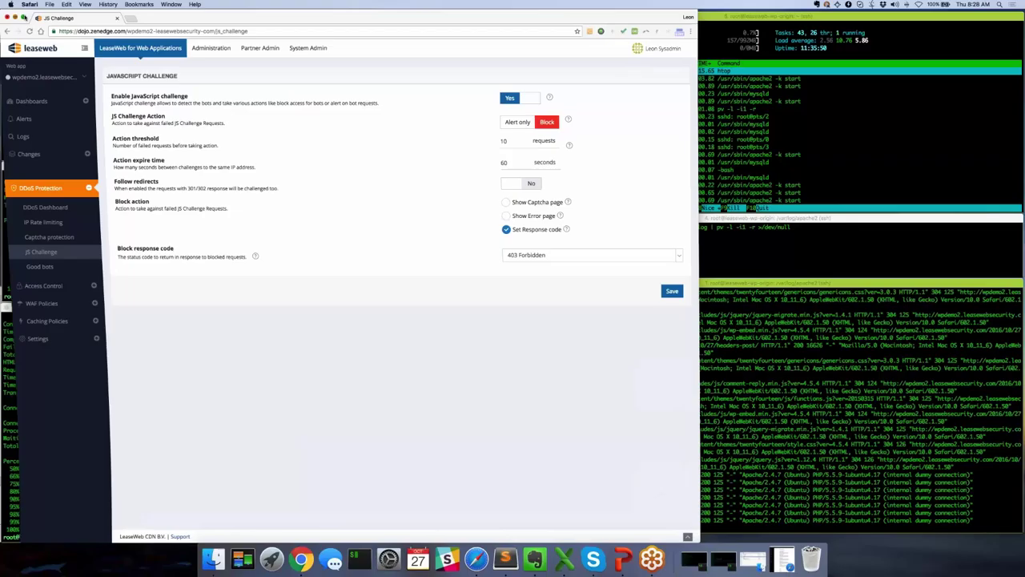
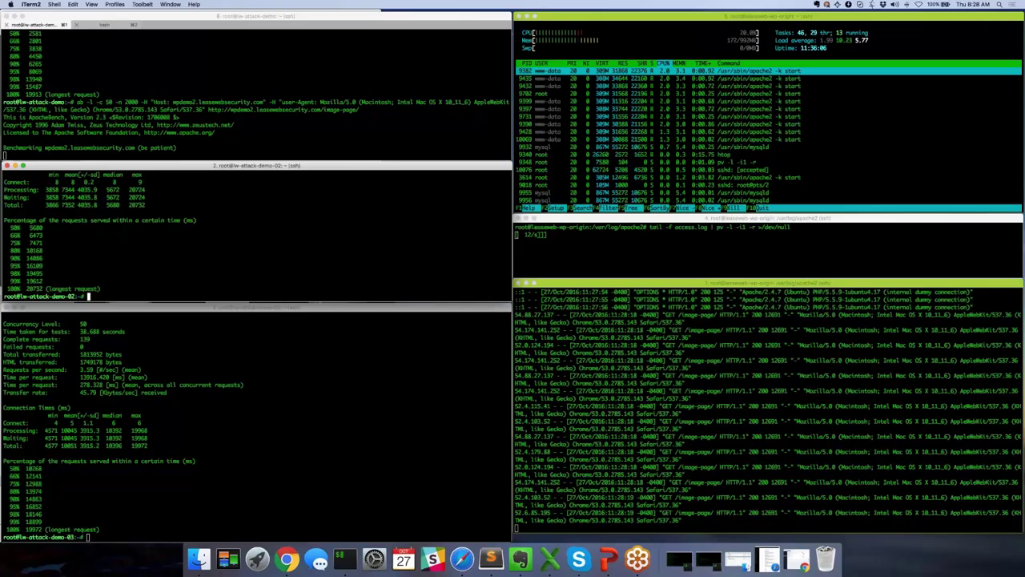
# Step: Rerun the 2000-request, concurrency-50 ab benchmark in the second and third attack terminals
pyautogui.press('Up')
pyautogui.press('Return')
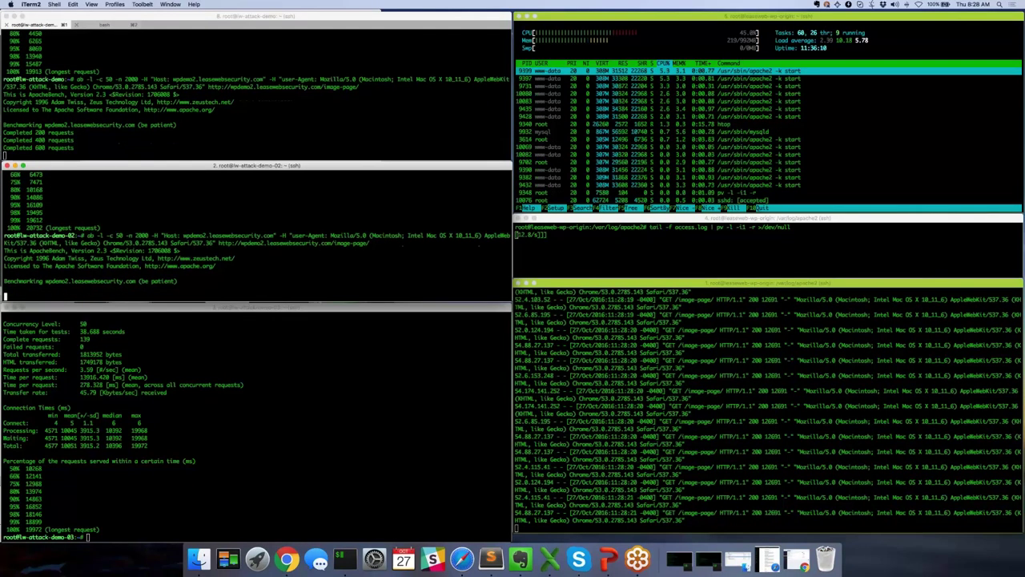
pyautogui.press('super+]')
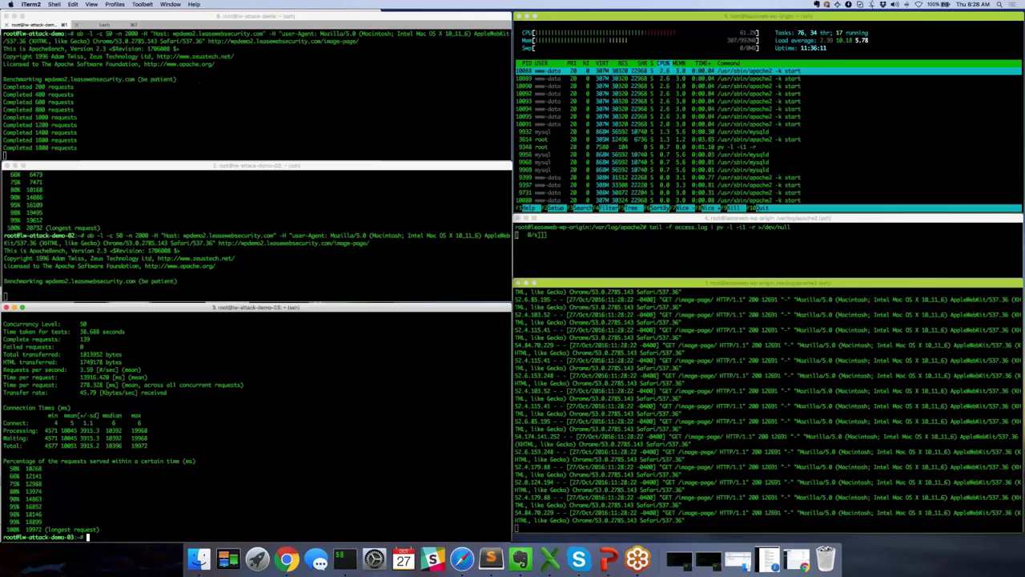
pyautogui.press('Up')
pyautogui.press('Return')
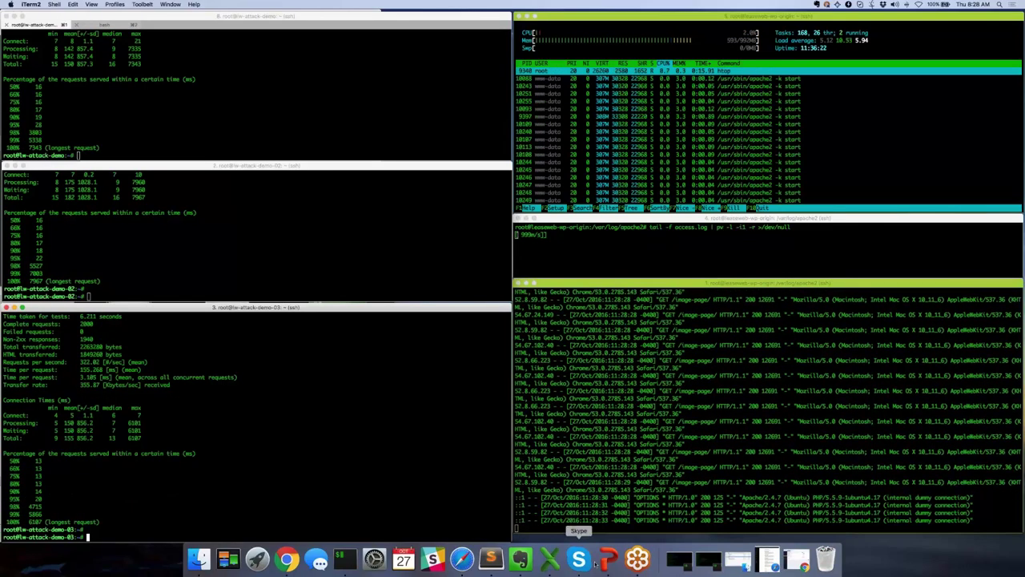
# Step: Reload the WordPress Headers Post in Safari, then open 'Links Post' from Recent Posts
pyautogui.click(464, 555)
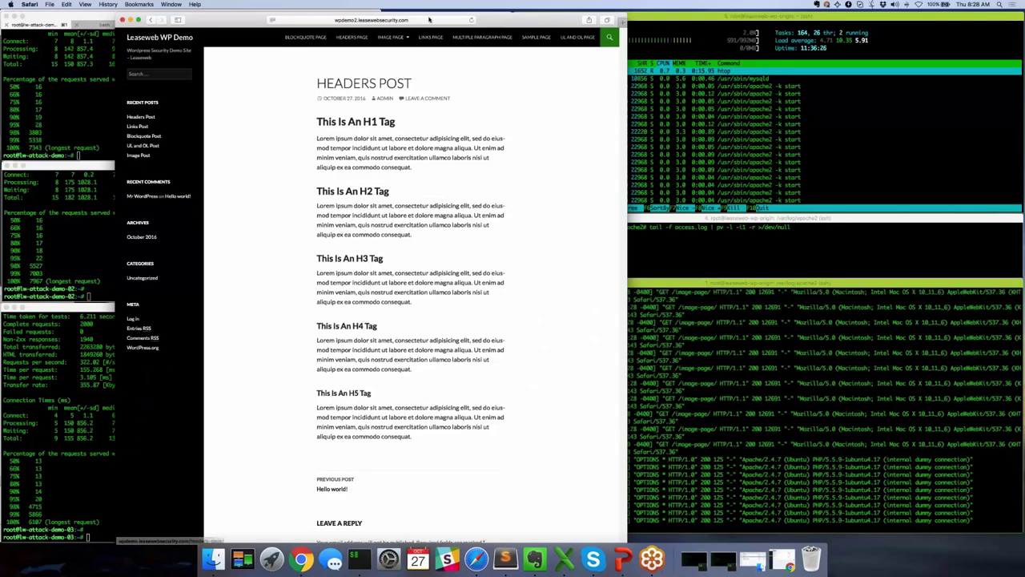
pyautogui.click(418, 20)
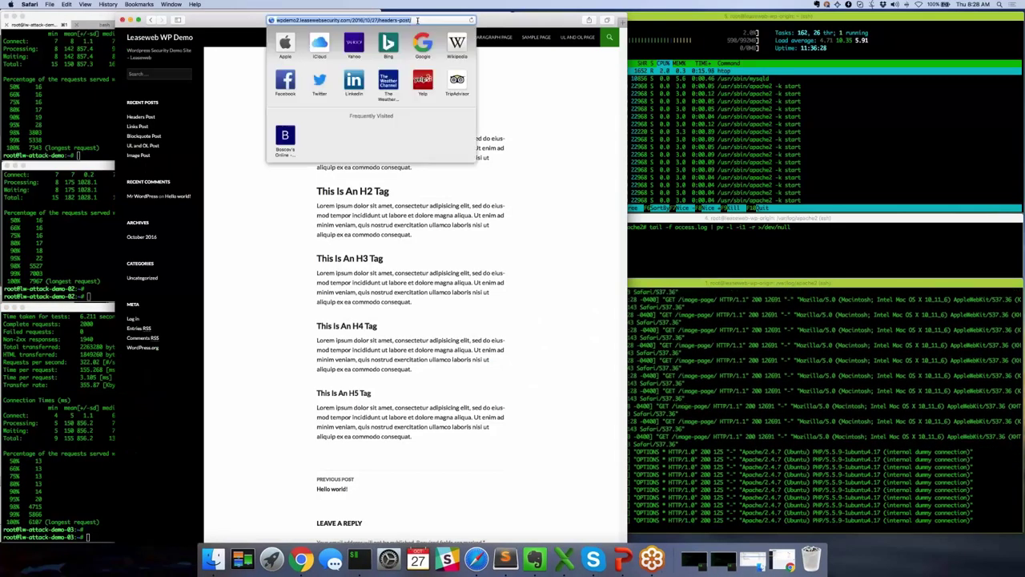
pyautogui.press('Return')
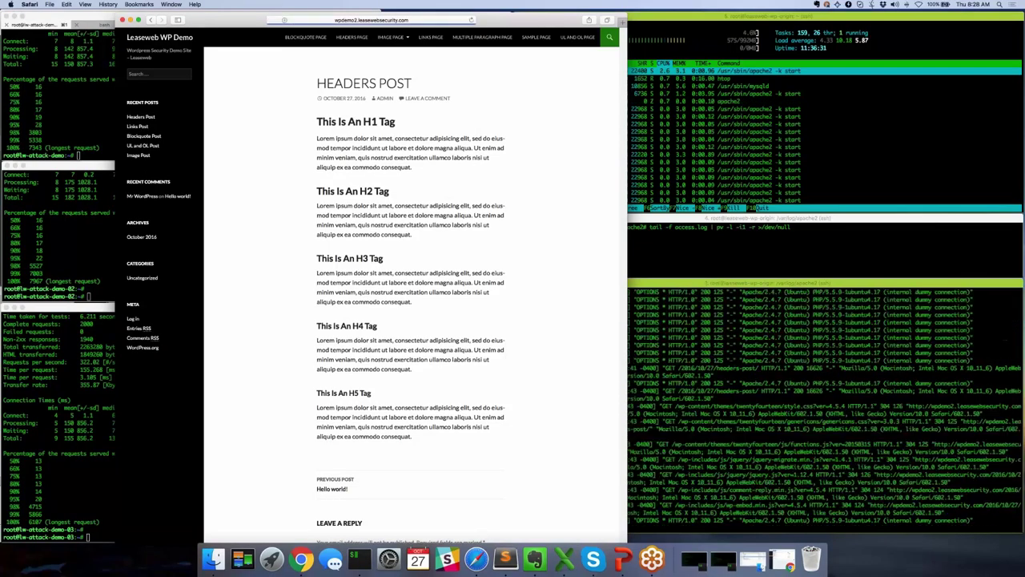
pyautogui.click(137, 127)
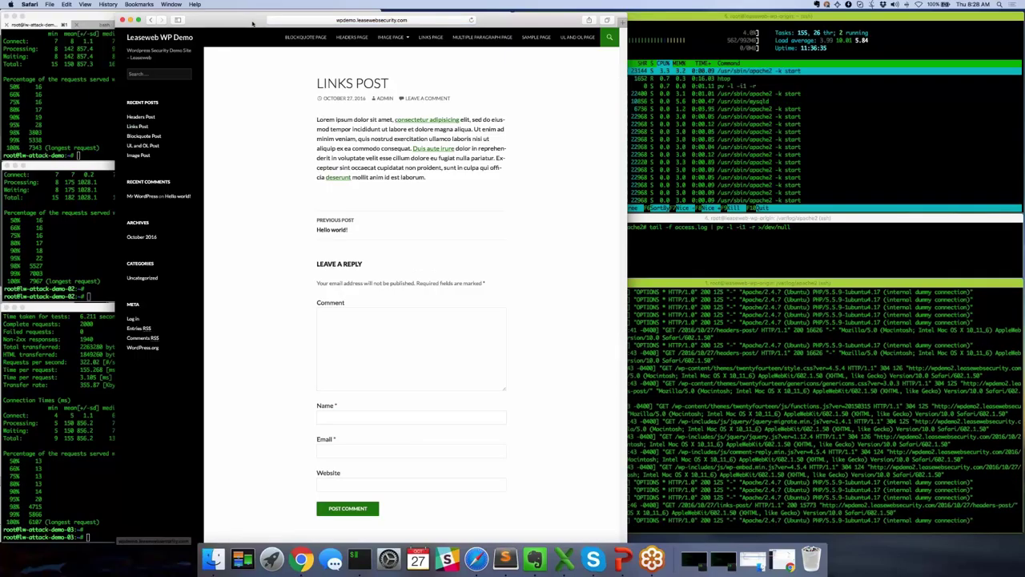
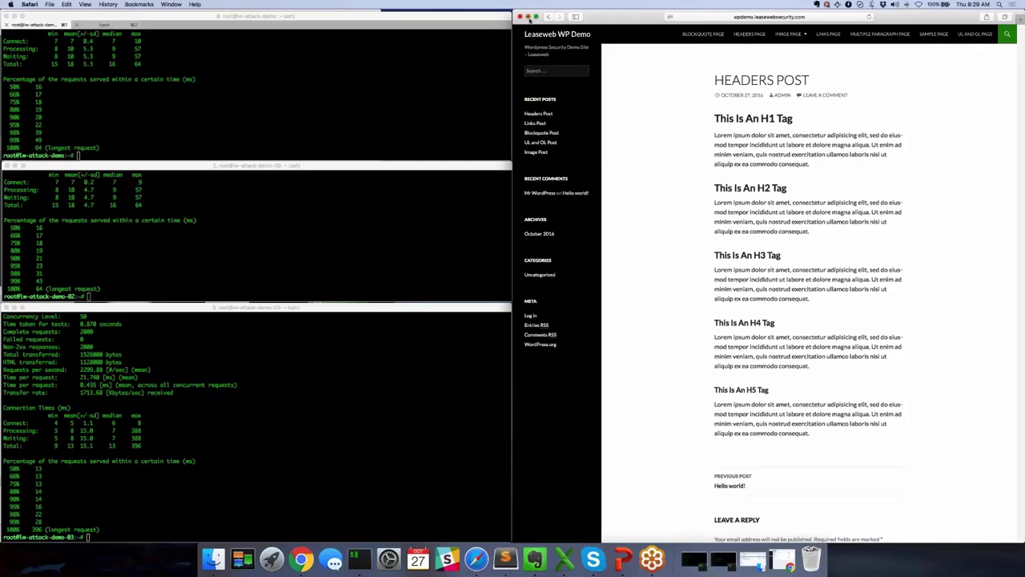
# Step: Minimize the WordPress demo site in Safari and restore the JS Challenge settings page in Chrome
pyautogui.click(528, 17)
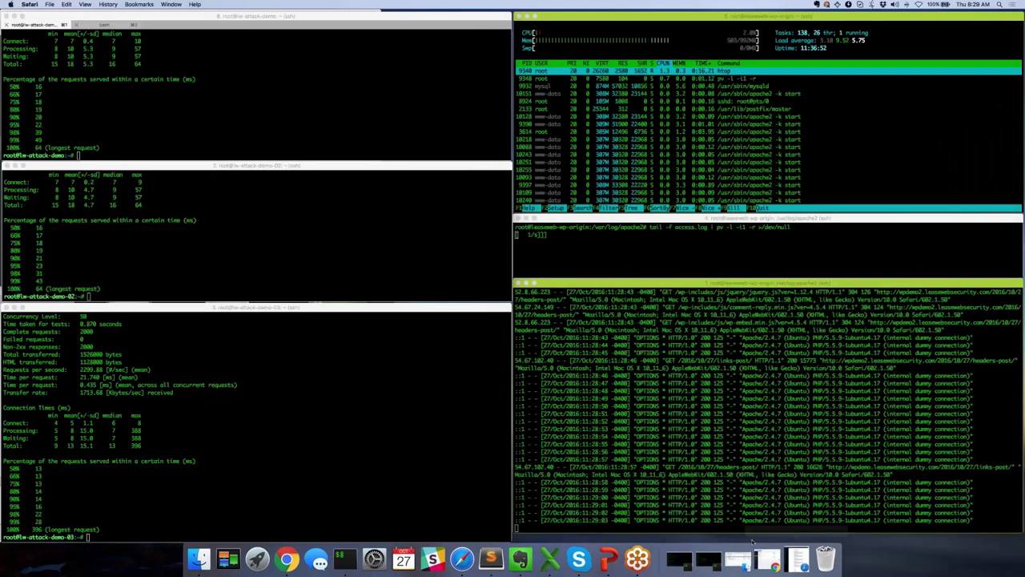
pyautogui.click(738, 558)
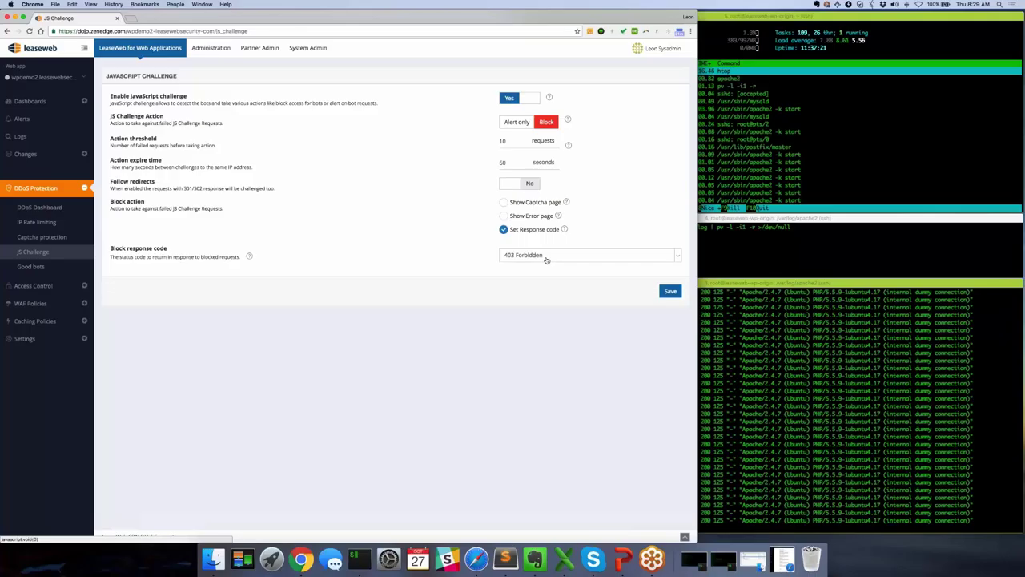
# Step: Filter the logs to Caching entries, expand the first 403 Forbidden request, then open the DDoS Dashboard
pyautogui.click(21, 137)
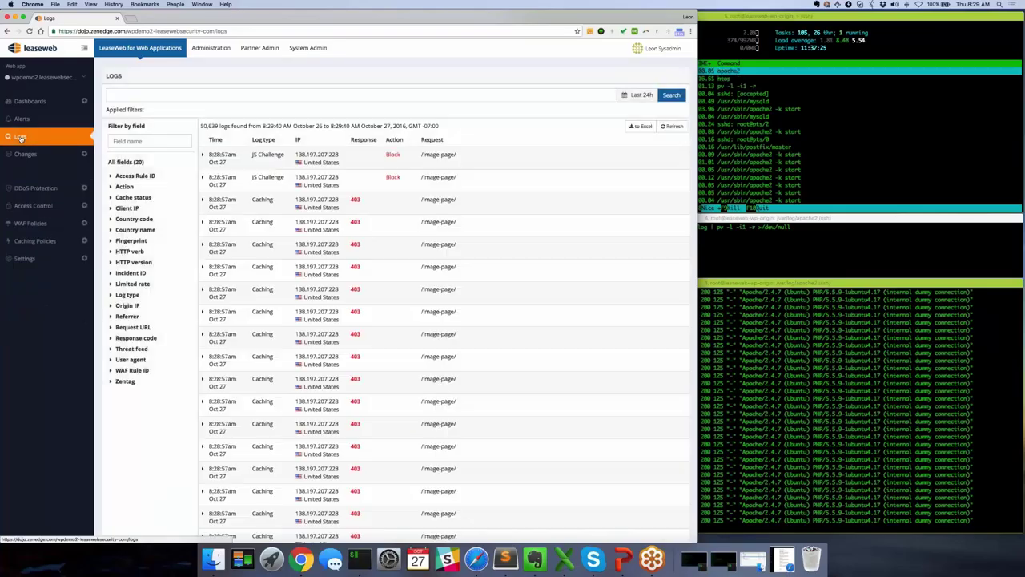
pyautogui.click(128, 293)
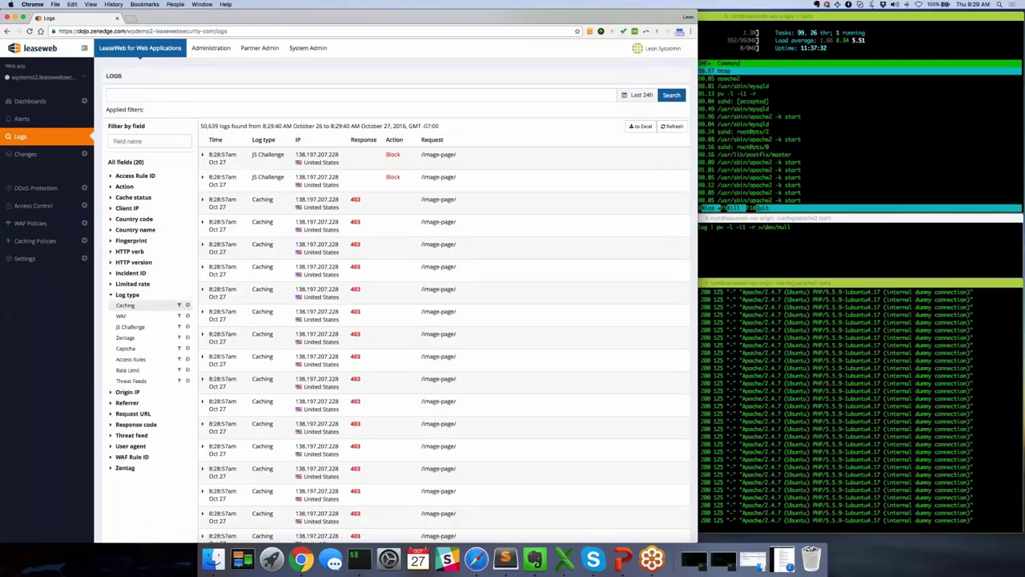
pyautogui.click(180, 305)
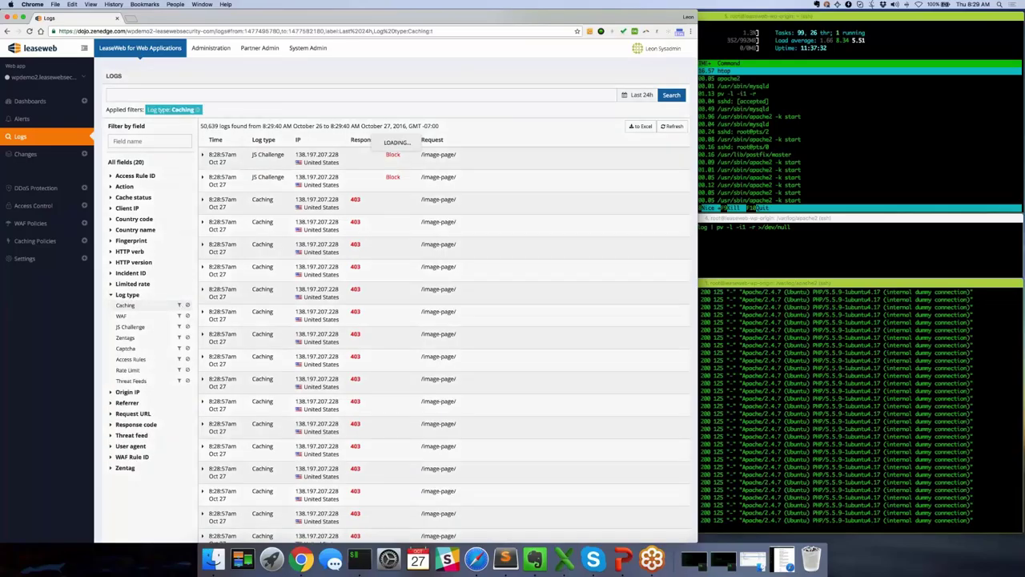
pyautogui.click(386, 166)
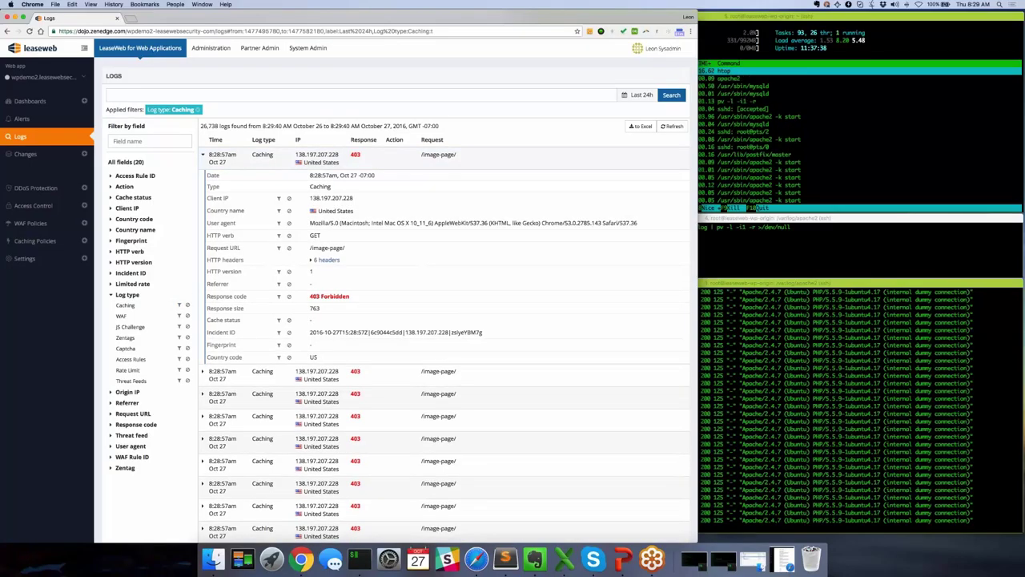
pyautogui.click(85, 188)
pyautogui.click(49, 207)
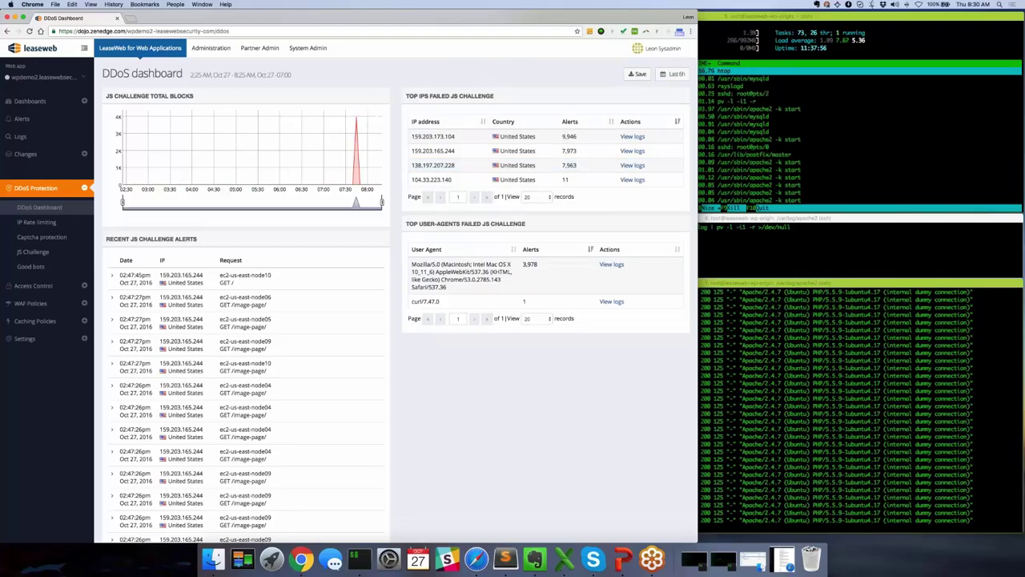
# Step: Drag the JS Challenge Total Blocks range slider so the chart shows only 07:10–08:15
pyautogui.moveTo(123, 201); pyautogui.dragTo(329, 201)
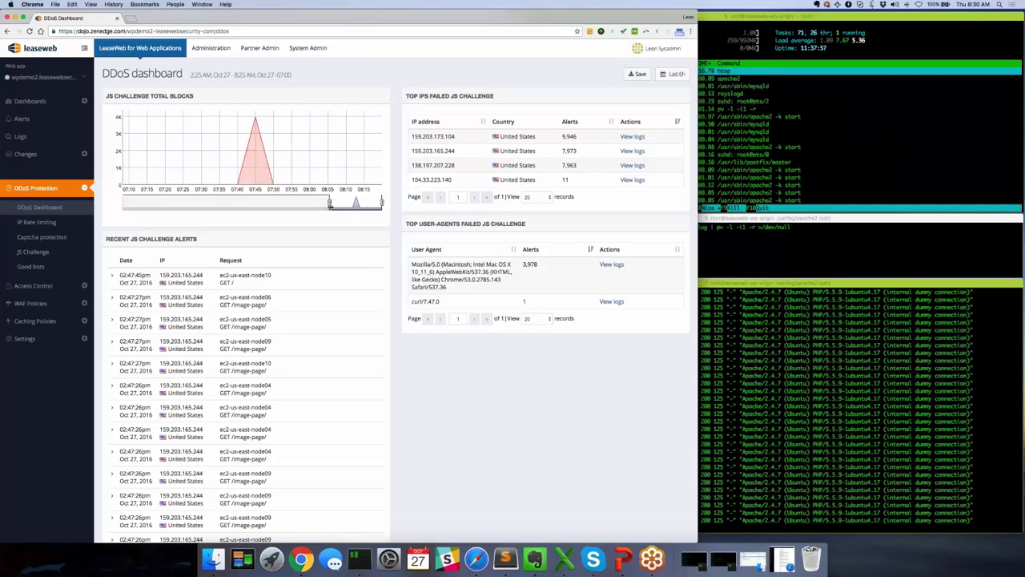
# Step: Minimize the Chrome dashboard window to reveal the iTerm2 attack and server panes
pyautogui.click(16, 17)
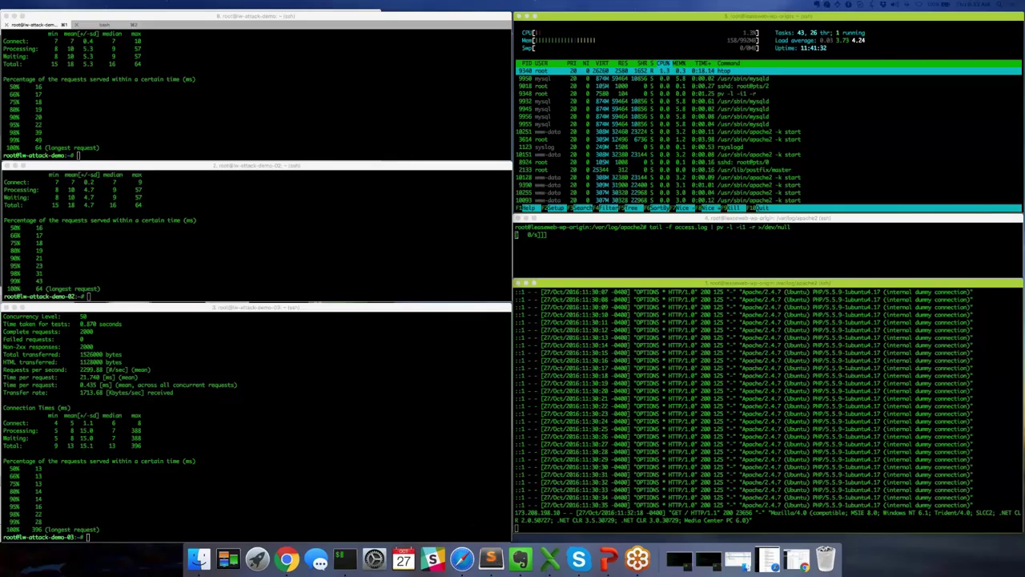
# Step: Maximize the top-left attack pane over the left half and start typing the ls command
pyautogui.click(77, 155)
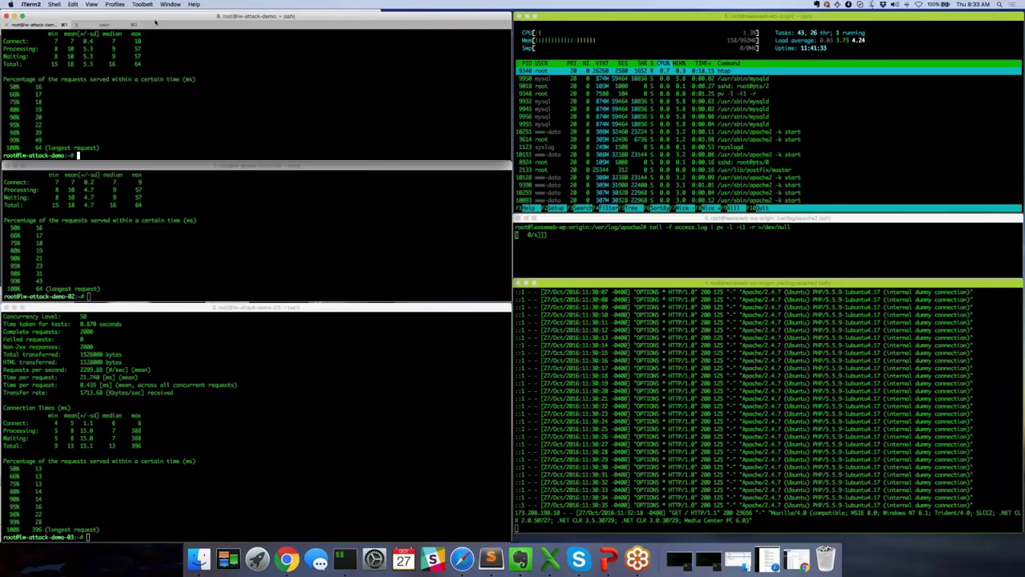
pyautogui.press('Left')
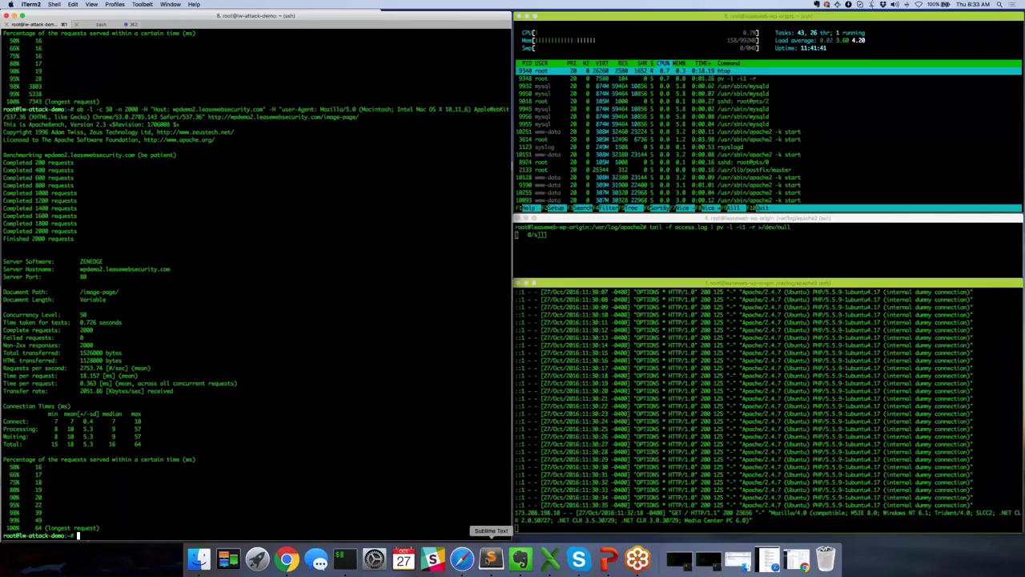
pyautogui.click(490, 558)
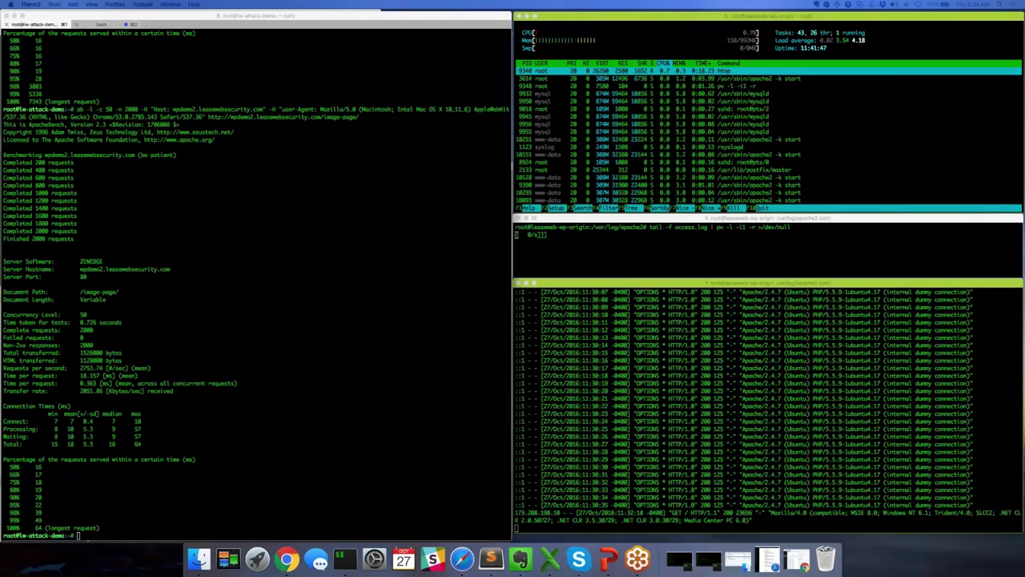
pyautogui.click(305, 255)
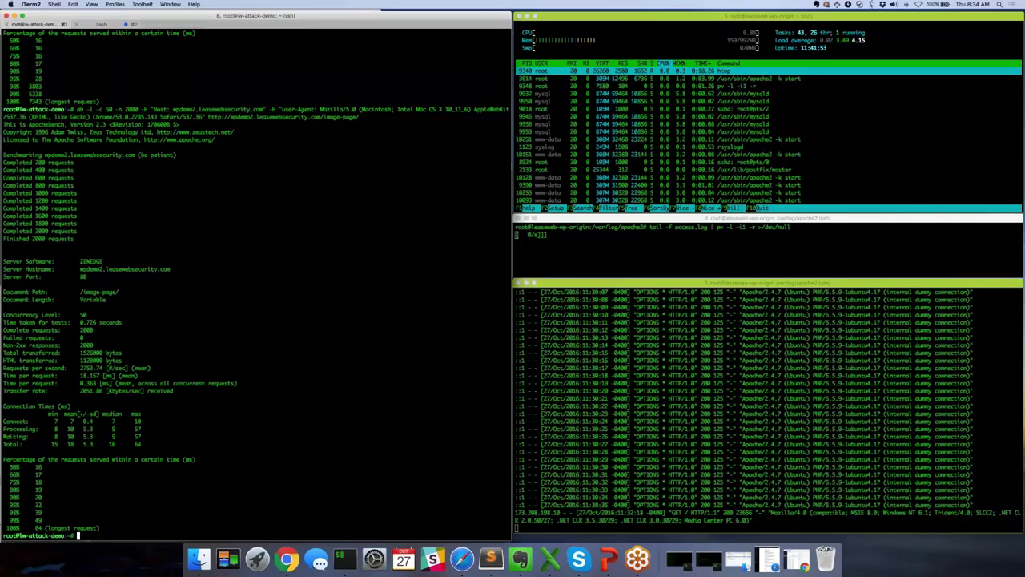
pyautogui.write('c')
pyautogui.press('BackSpace')
pyautogui.write('ls')
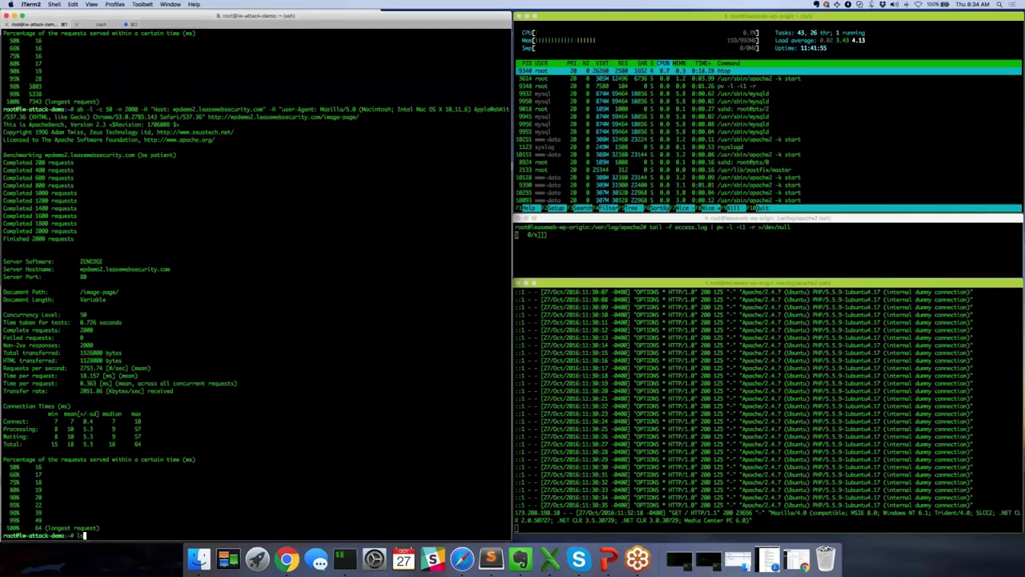
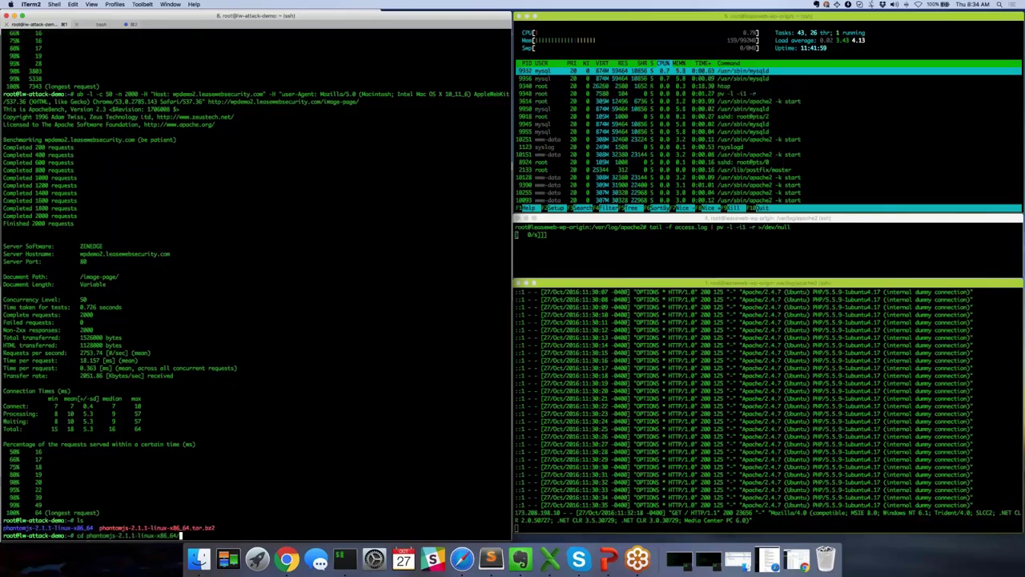
# Step: Enter phantomjs-2.1.1-linux-x86_64, clear the screen, and stage './bin/phantomjs examples/wpdemo2.js' at the prompt
pyautogui.press('Return')
pyautogui.write('clear')
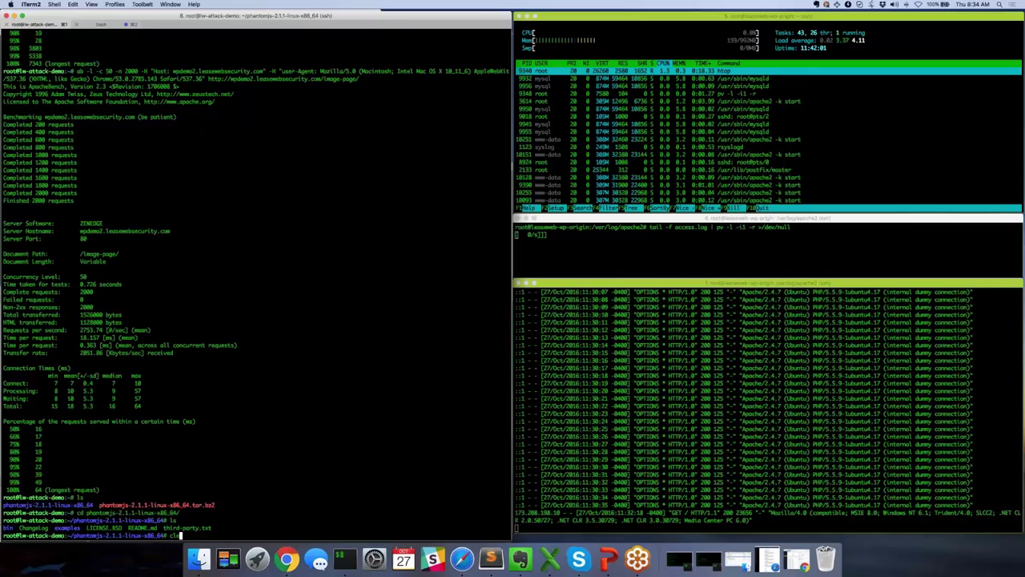
pyautogui.press('Return')
pyautogui.write('./bin/phantomjs examples/wpdemo2.js')
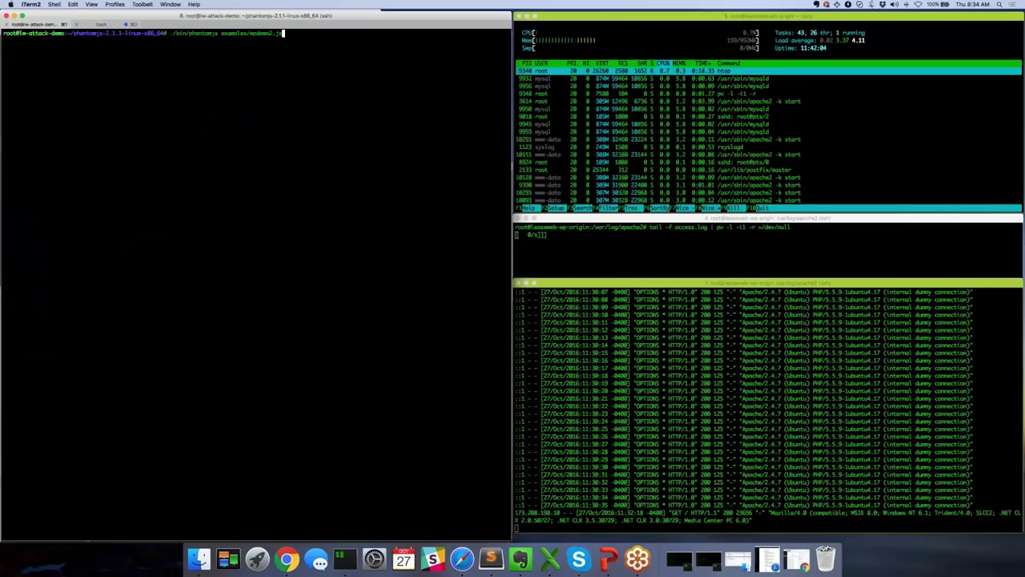
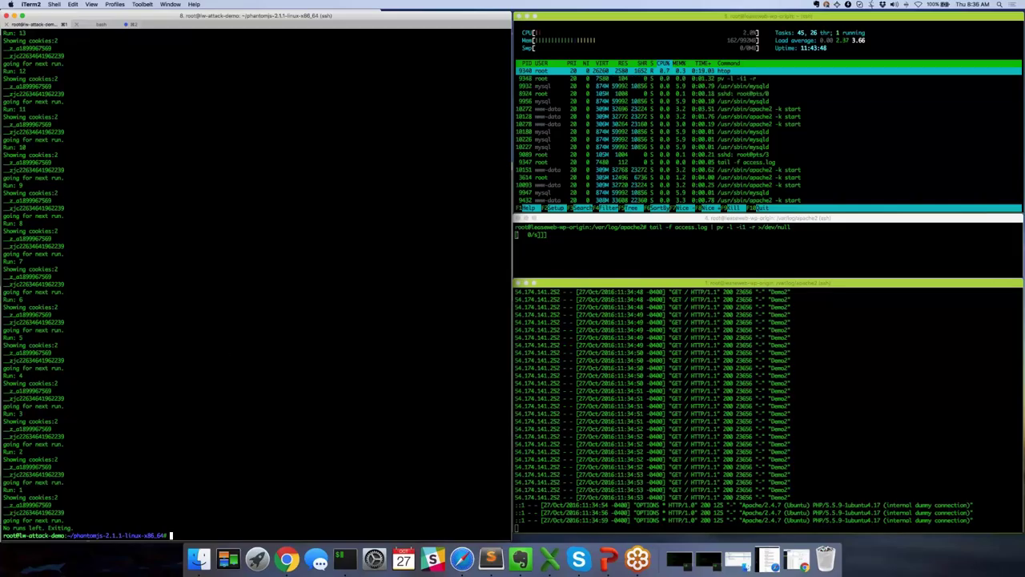
# Step: Bring Safari forward, snap it to the left half of the screen, and select its address bar
pyautogui.click(462, 564)
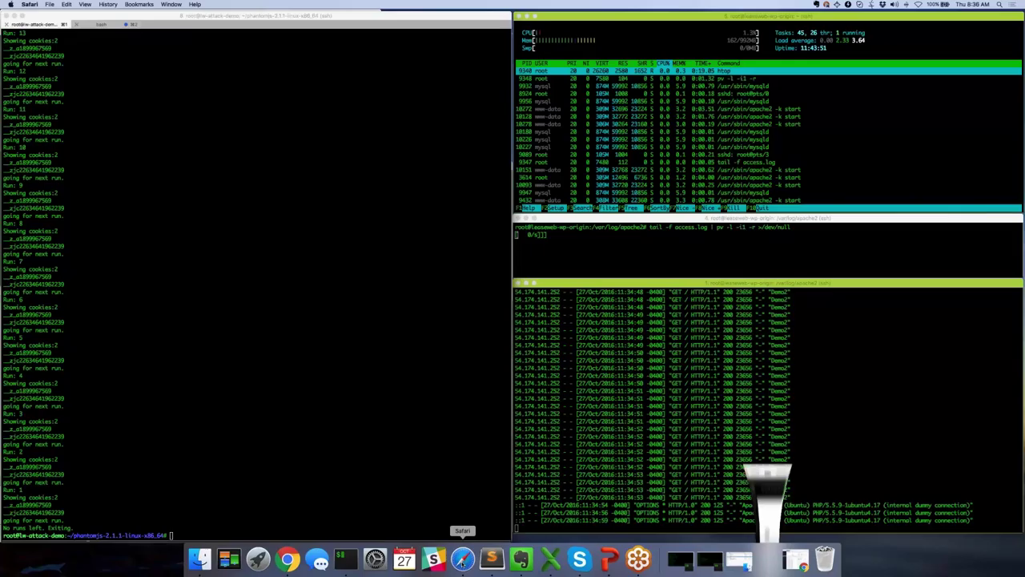
pyautogui.press('super+alt+Left')
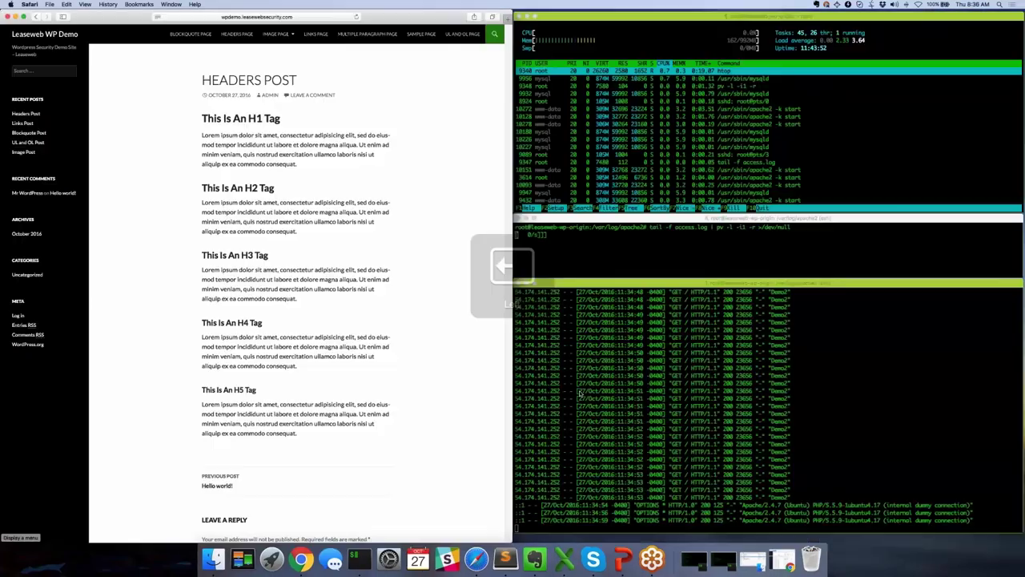
pyautogui.click(221, 17)
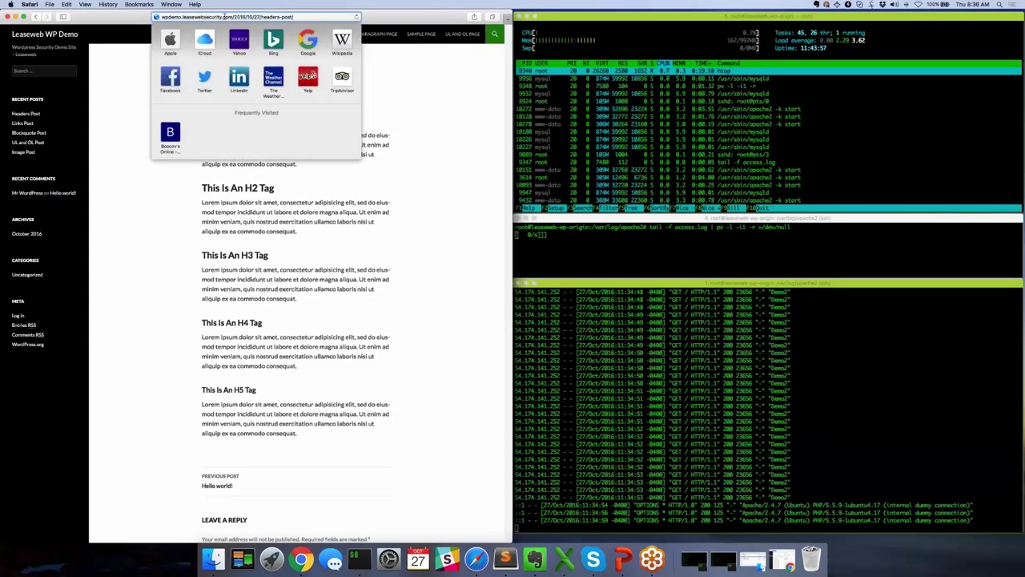
# Step: Point the address to wpdemo3.leasewebsecurity.com, load its home page, and reload it
pyautogui.write('3')
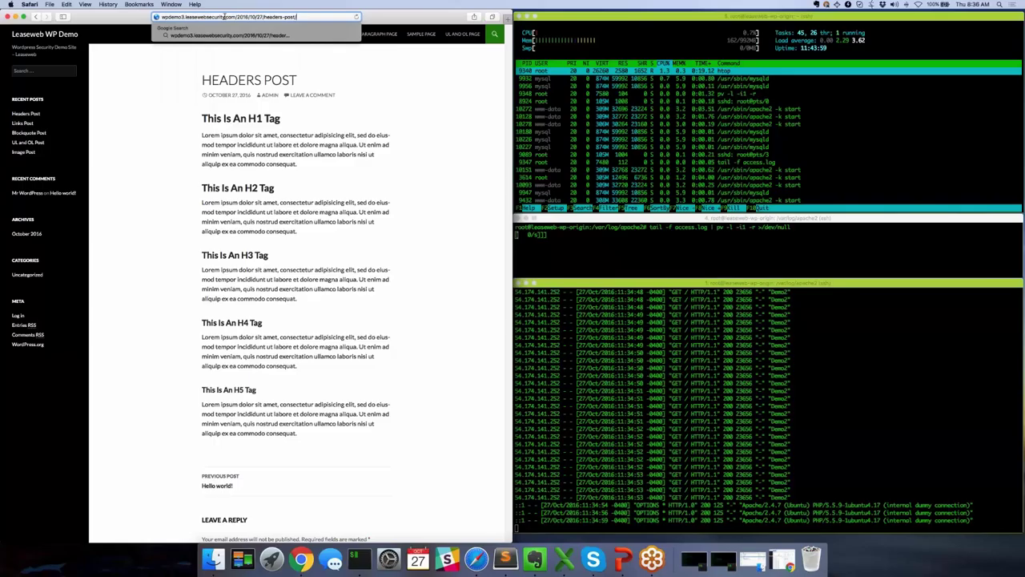
pyautogui.press('BackSpace')
pyautogui.press('BackSpace')
pyautogui.press('BackSpace')
pyautogui.press('BackSpace')
pyautogui.press('BackSpace')
pyautogui.press('BackSpace')
pyautogui.press('BackSpace')
pyautogui.press('BackSpace')
pyautogui.press('BackSpace')
pyautogui.press('BackSpace')
pyautogui.press('BackSpace')
pyautogui.press('BackSpace')
pyautogui.press('BackSpace')
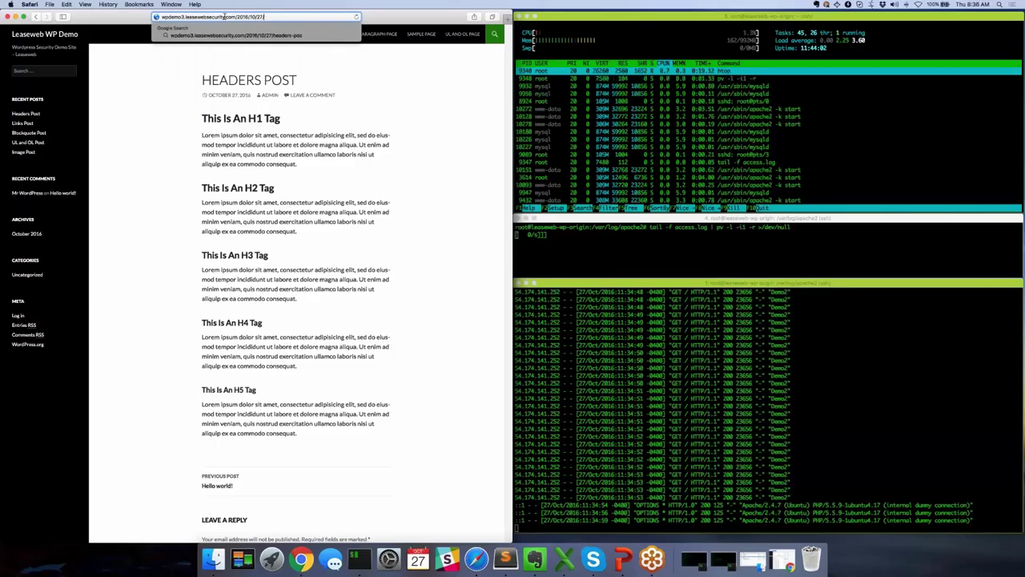
pyautogui.press('BackSpace')
pyautogui.press('BackSpace')
pyautogui.press('BackSpace')
pyautogui.press('BackSpace')
pyautogui.press('BackSpace')
pyautogui.press('BackSpace')
pyautogui.press('BackSpace')
pyautogui.press('BackSpace')
pyautogui.press('BackSpace')
pyautogui.press('BackSpace')
pyautogui.press('BackSpace')
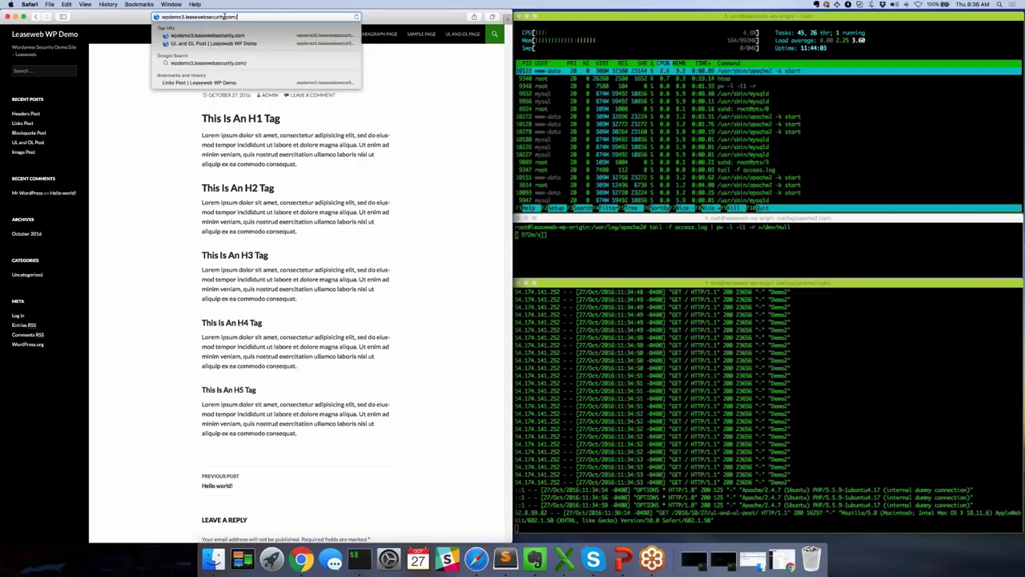
pyautogui.press('Return')
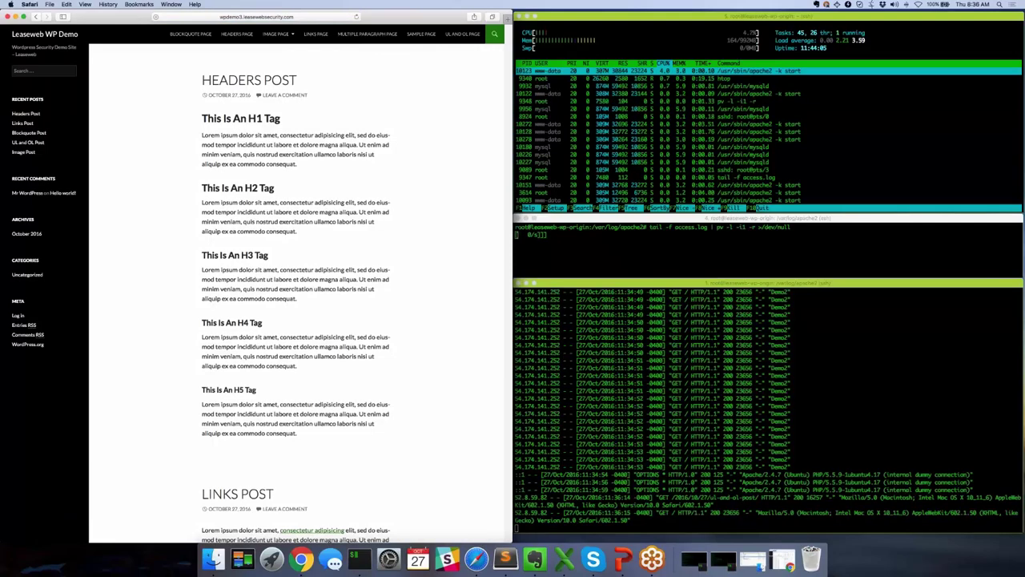
pyautogui.press('super+r')
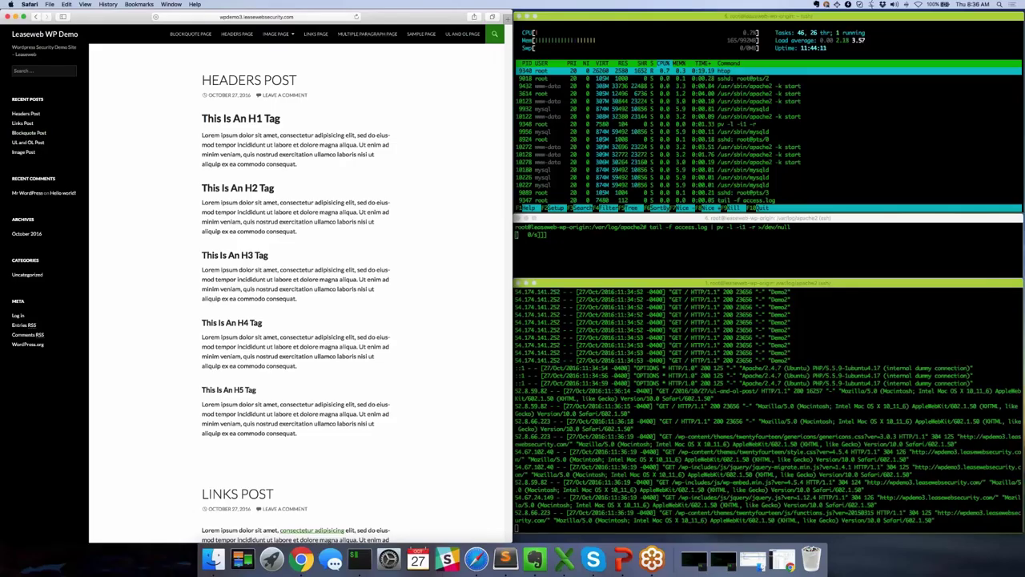
# Step: Scroll through the Demo 3 posts, reload the page, then minimize Safari to reveal the terminal
pyautogui.scroll(-1, 296, 288)
pyautogui.scroll(-10, 296, 288)
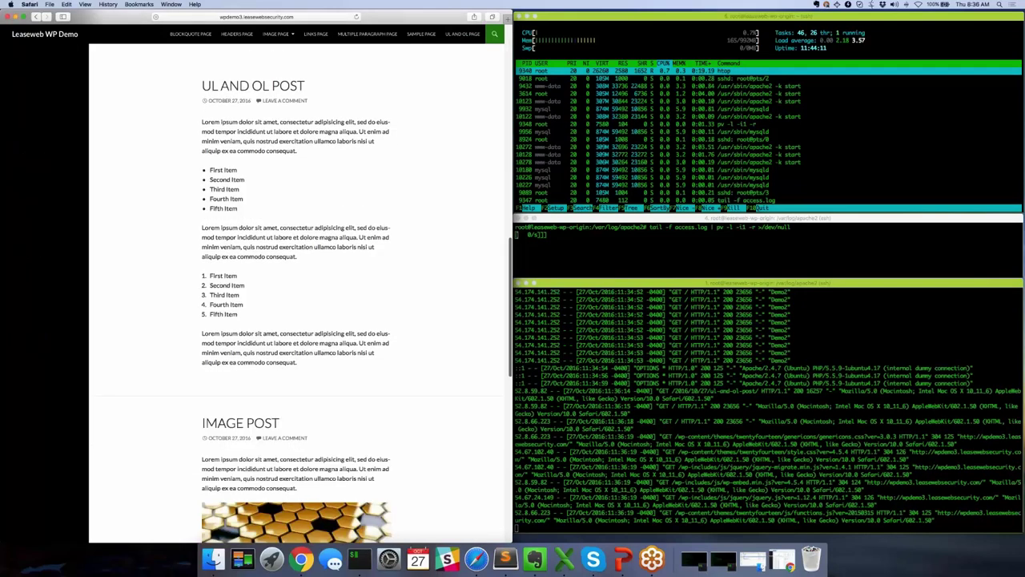
pyautogui.scroll(-3, 297, 289)
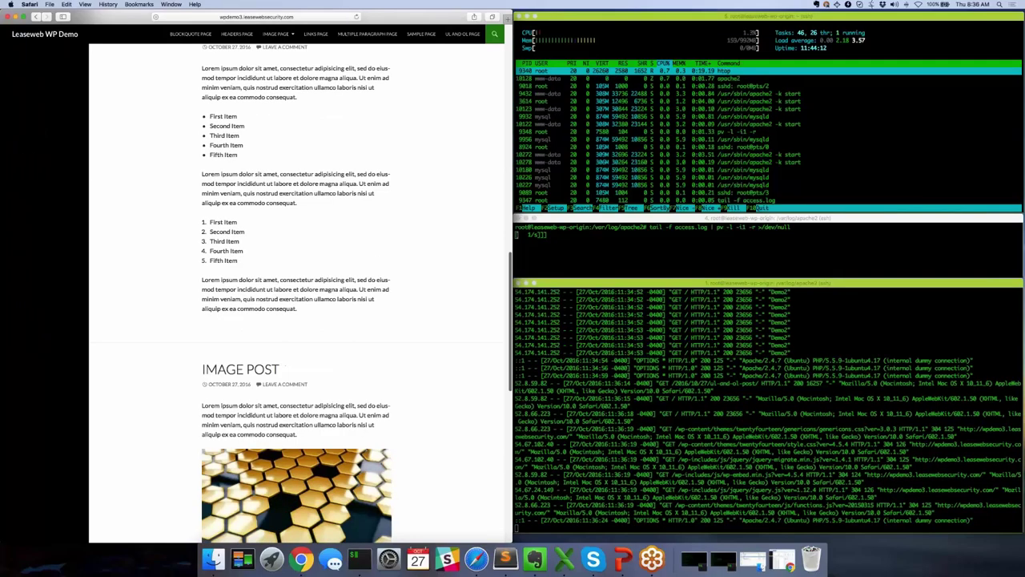
pyautogui.scroll(-15, 296, 289)
pyautogui.press('super+r')
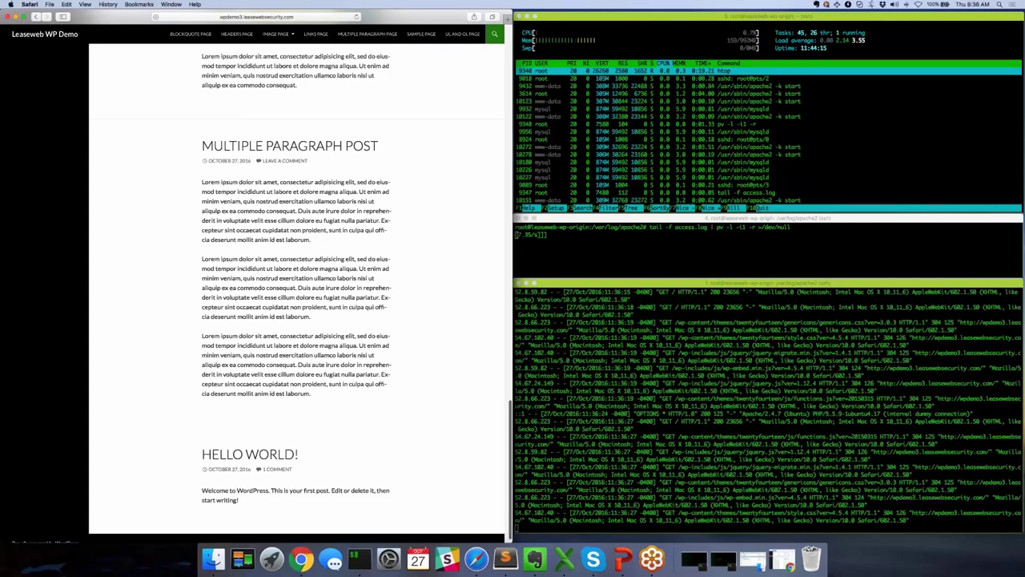
pyautogui.scroll(15, 297, 289)
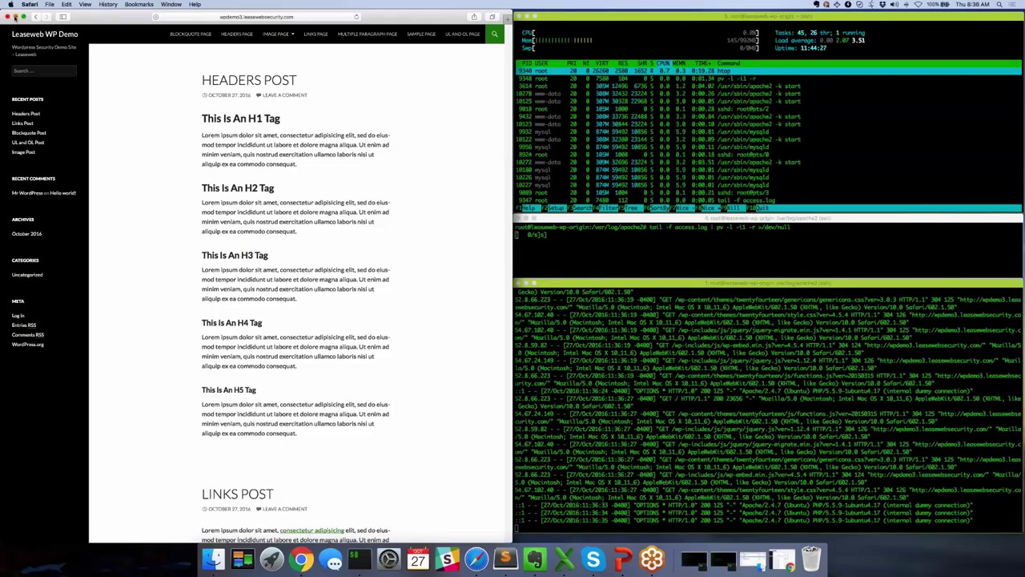
pyautogui.click(15, 16)
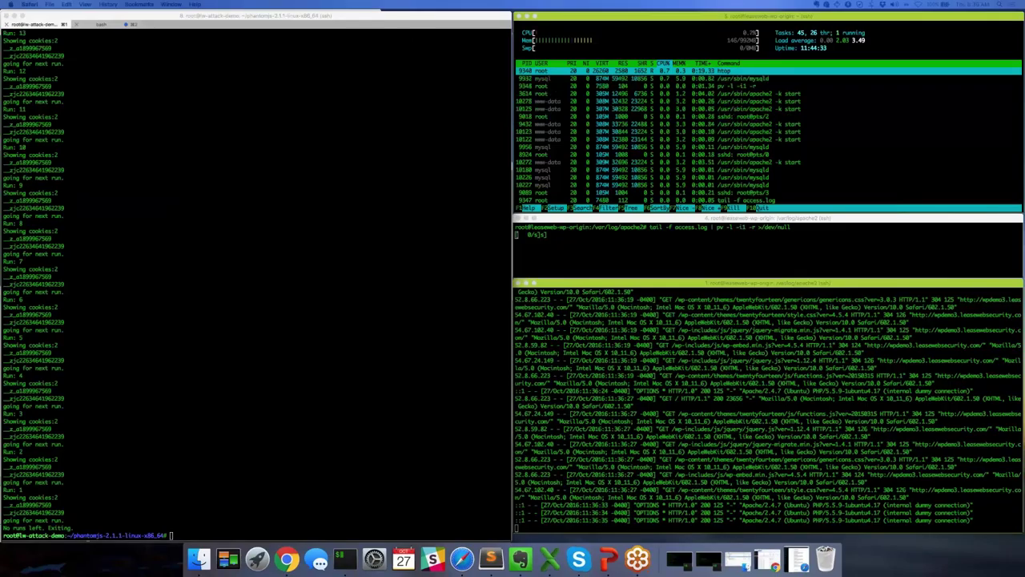
# Step: Wipe the attack terminal's earlier output with the clear command
pyautogui.click(219, 80)
pyautogui.write('clear')
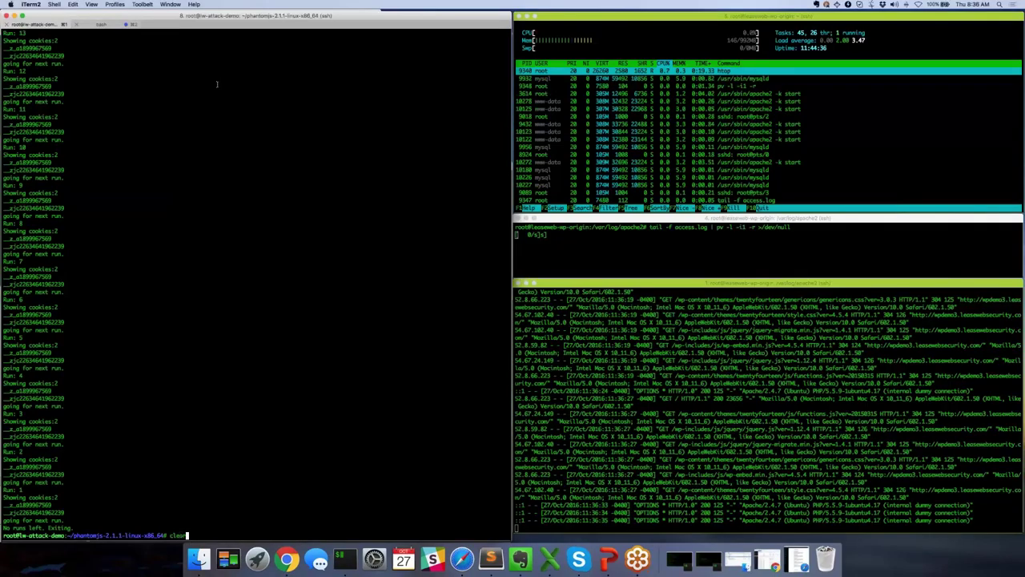
pyautogui.press('Return')
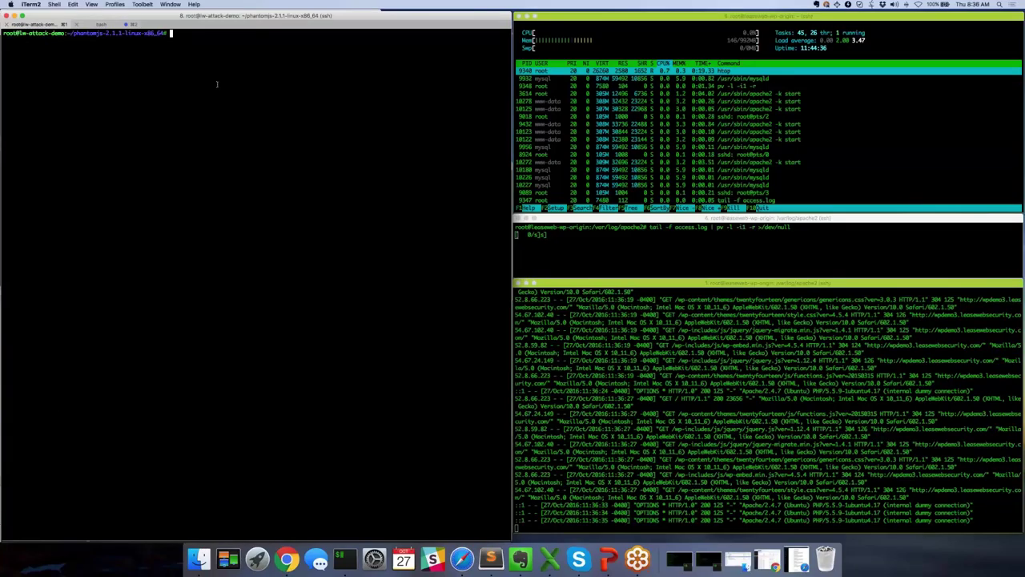
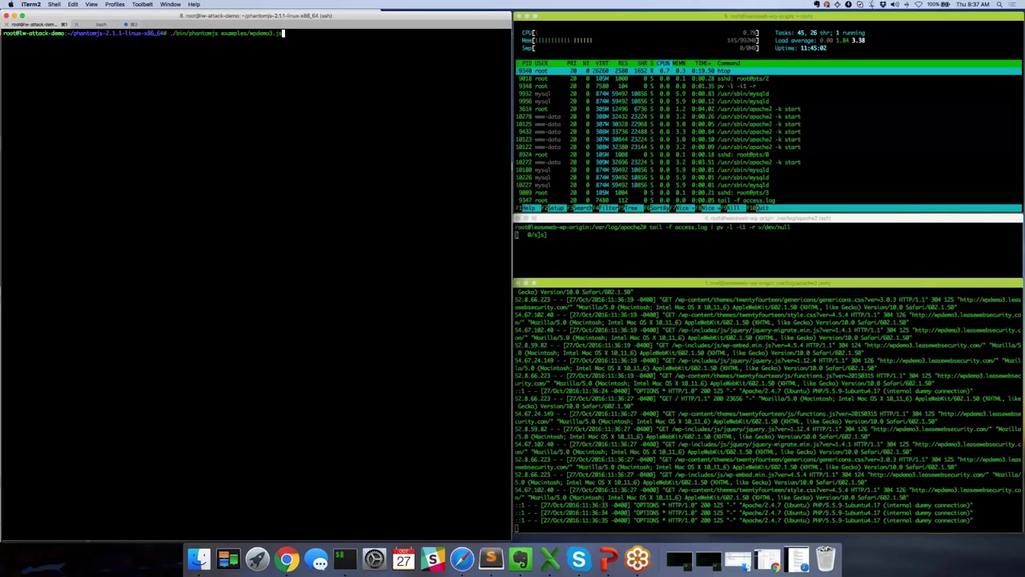
# Step: Run ./bin/phantomjs examples/wpdemo3.js in the left pane so Demo3 requests hit the access log
pyautogui.press('Return')
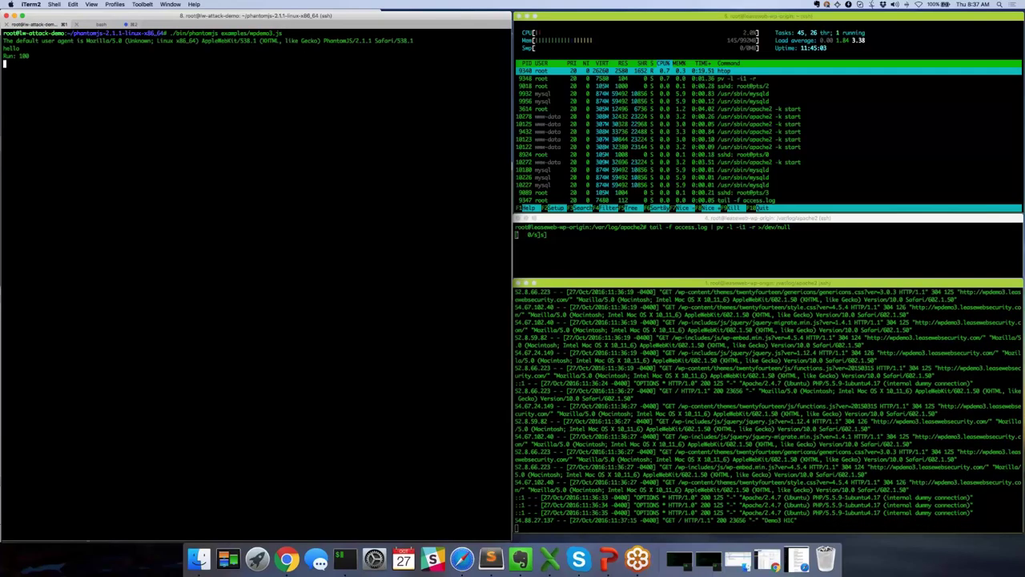
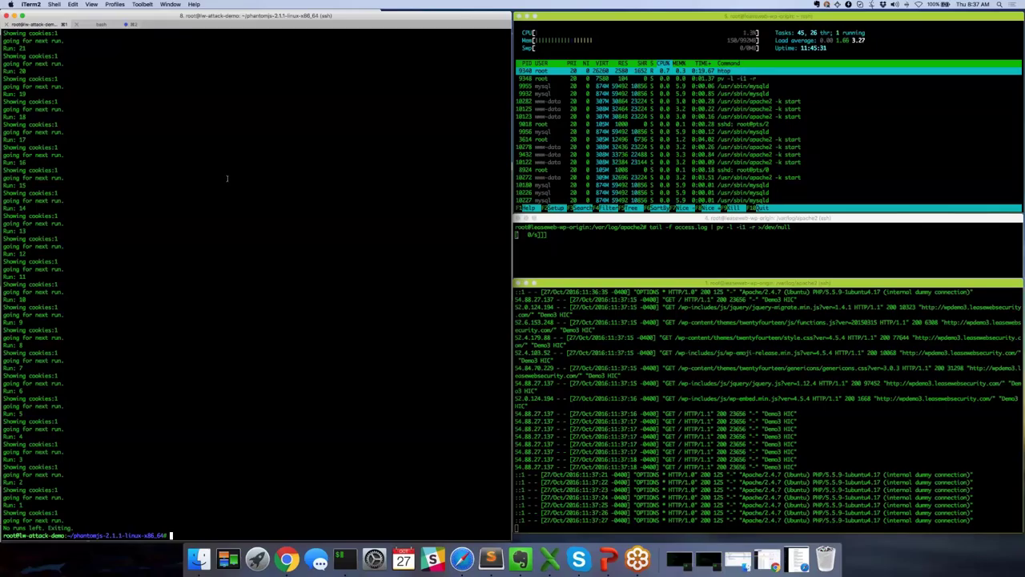
# Step: Rerun the phantomjs wpdemo3.js bot attack script in iTerm2 until it exits, then switch to Safari
pyautogui.press('Up')
pyautogui.press('Return')
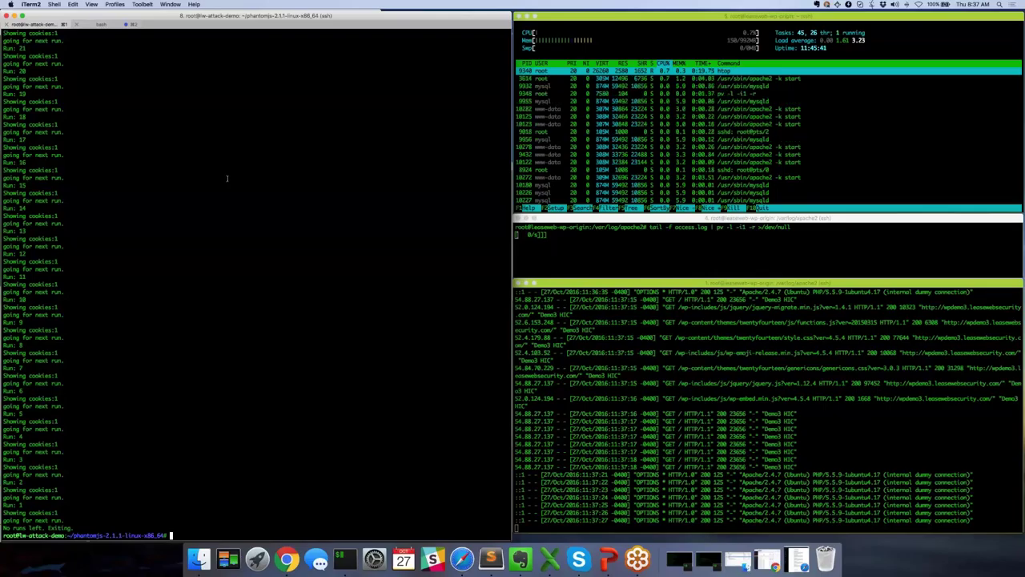
pyautogui.press('super+Tab')
pyautogui.press('super+Tab')
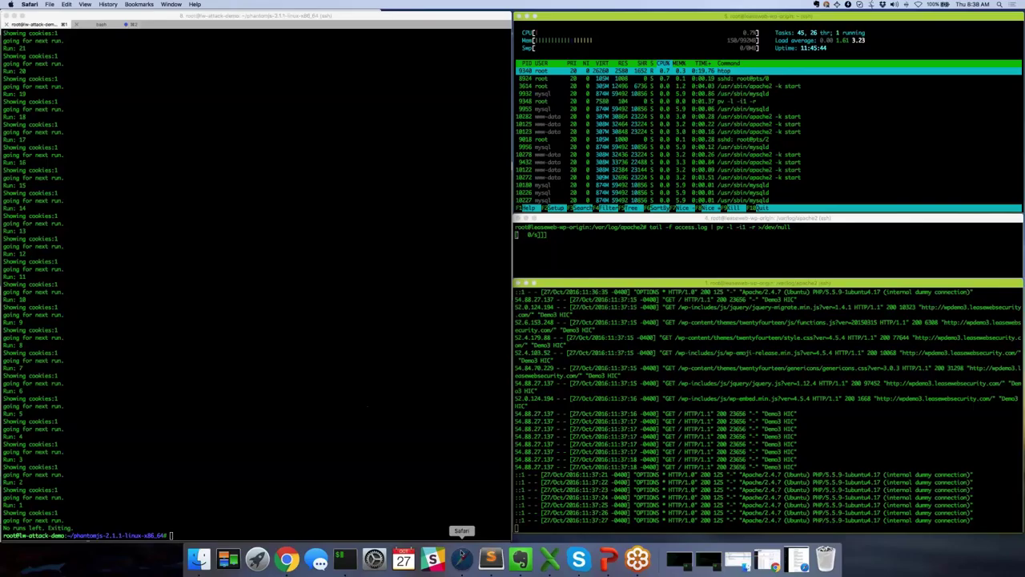
# Step: Show the wpdemo3 Headers Post page in Safari, then return to the Leaseweb DDoS dashboard's site list
pyautogui.click(461, 558)
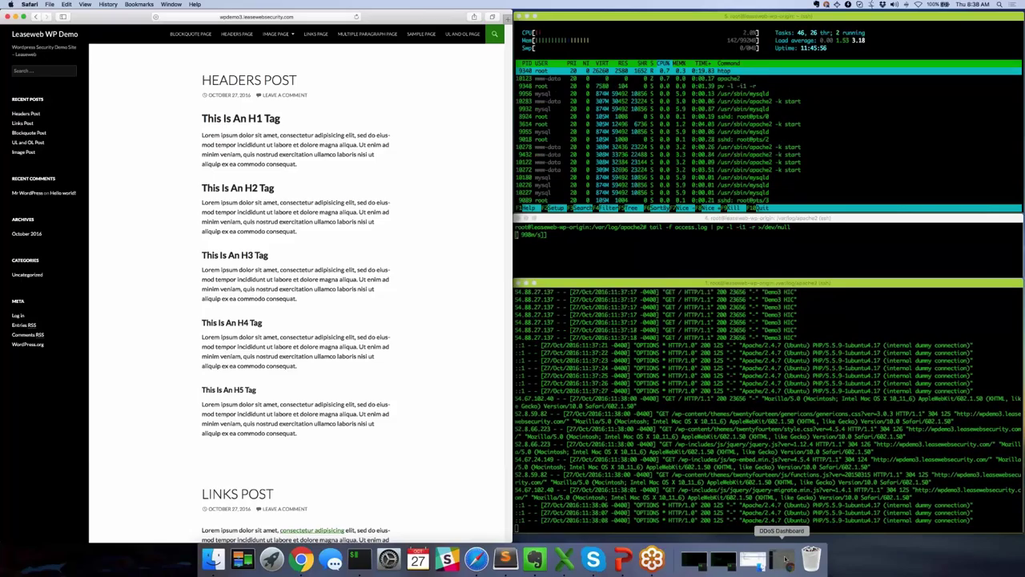
pyautogui.click(783, 560)
pyautogui.click(48, 77)
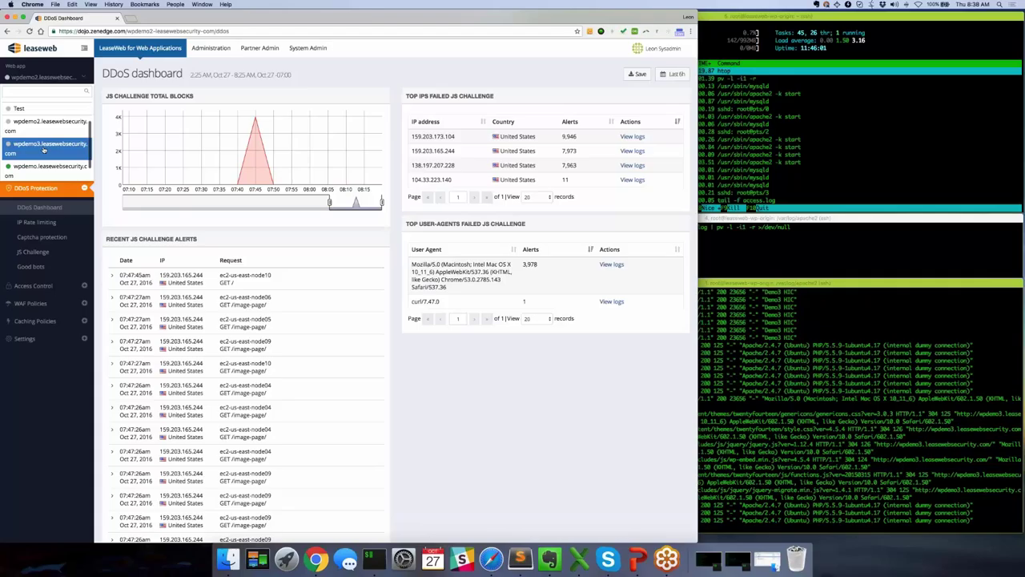
# Step: Select wpdemo3.leasewebsecurity.com, check that its Custom WAF Rule Human Behavior Challenge blocks, then view its logs
pyautogui.click(45, 149)
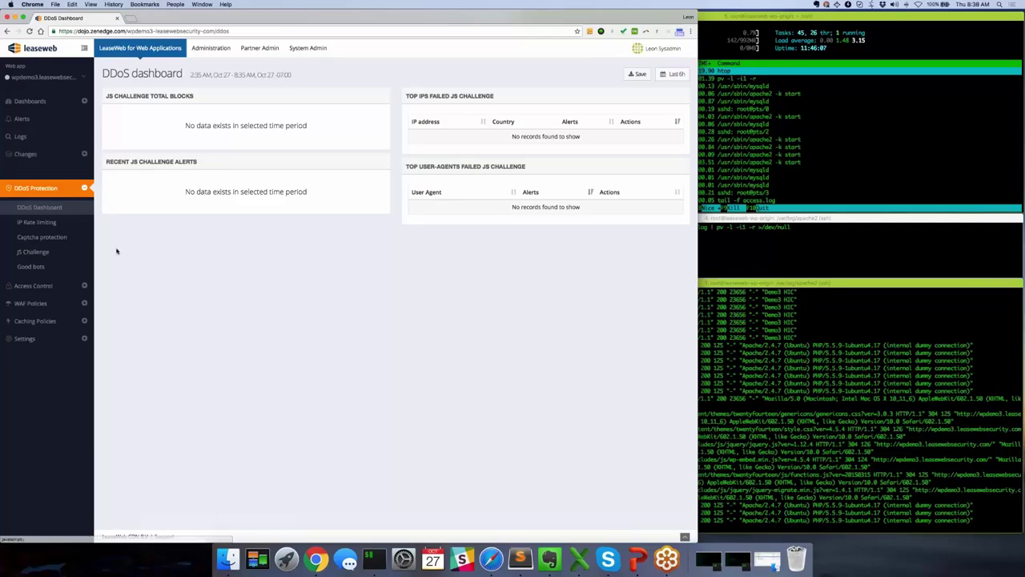
pyautogui.click(85, 304)
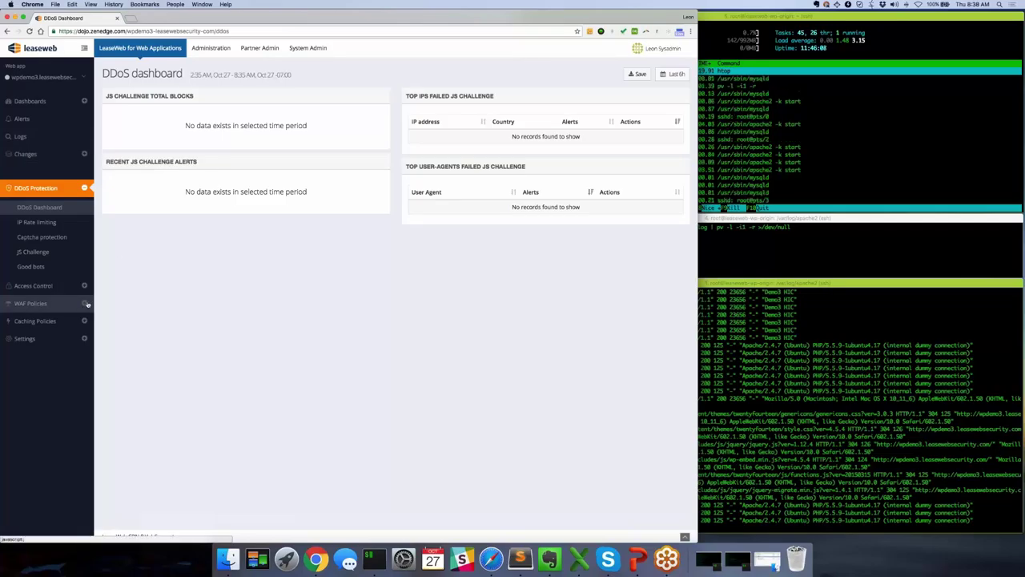
pyautogui.click(32, 272)
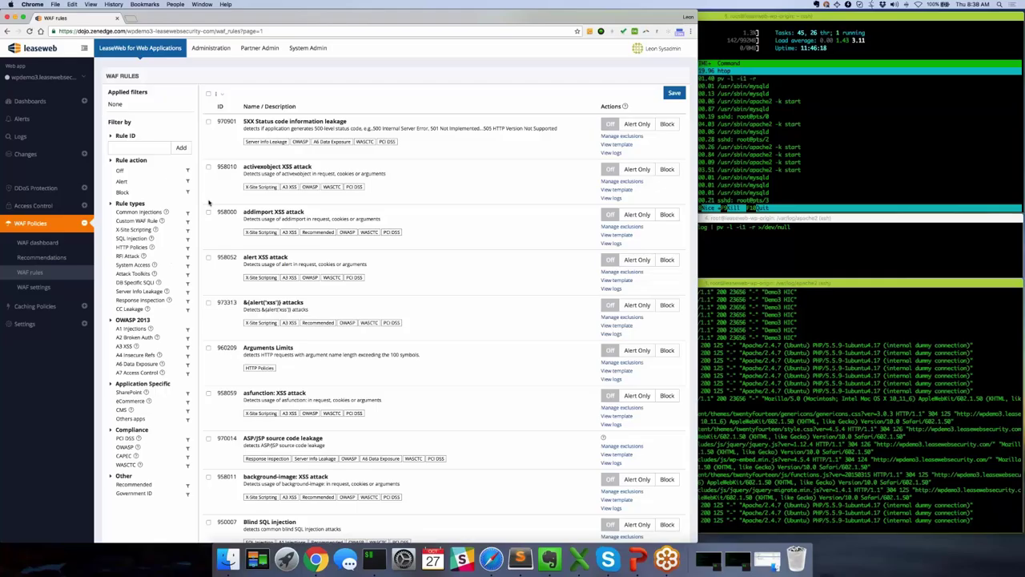
pyautogui.click(188, 221)
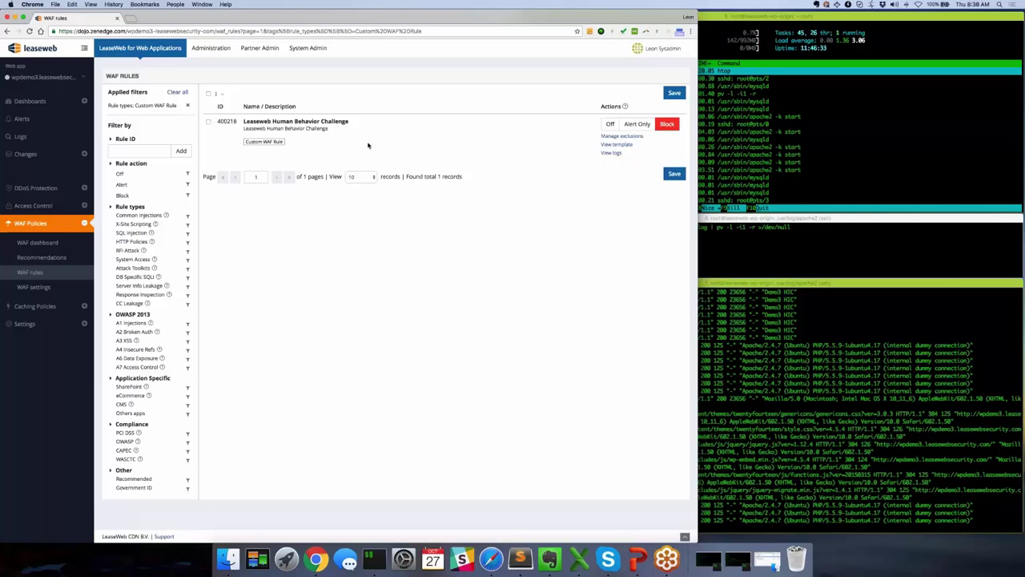
pyautogui.click(21, 138)
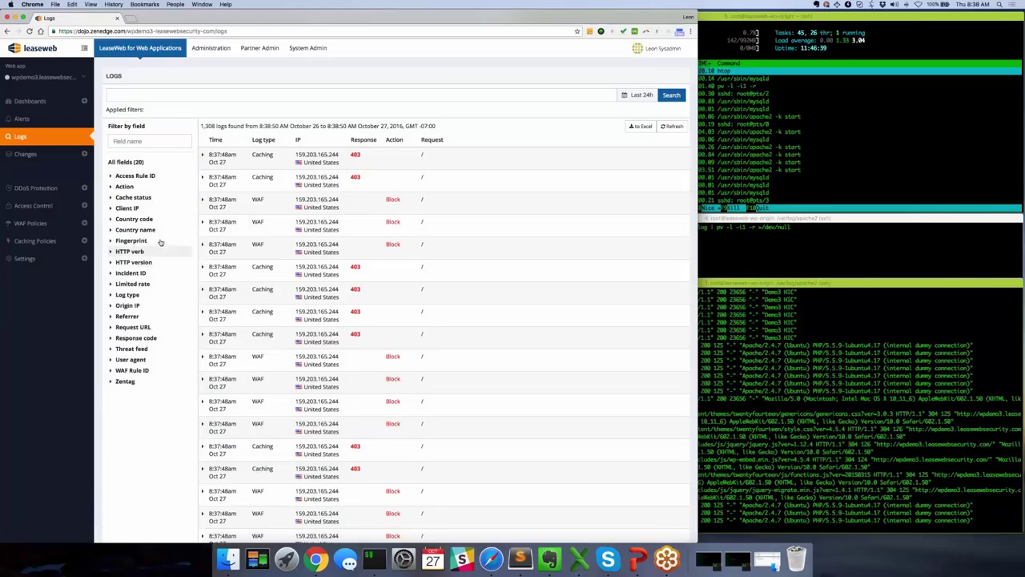
# Step: Filter the logs by Log type WAF to show the 582 blocked entries
pyautogui.click(129, 295)
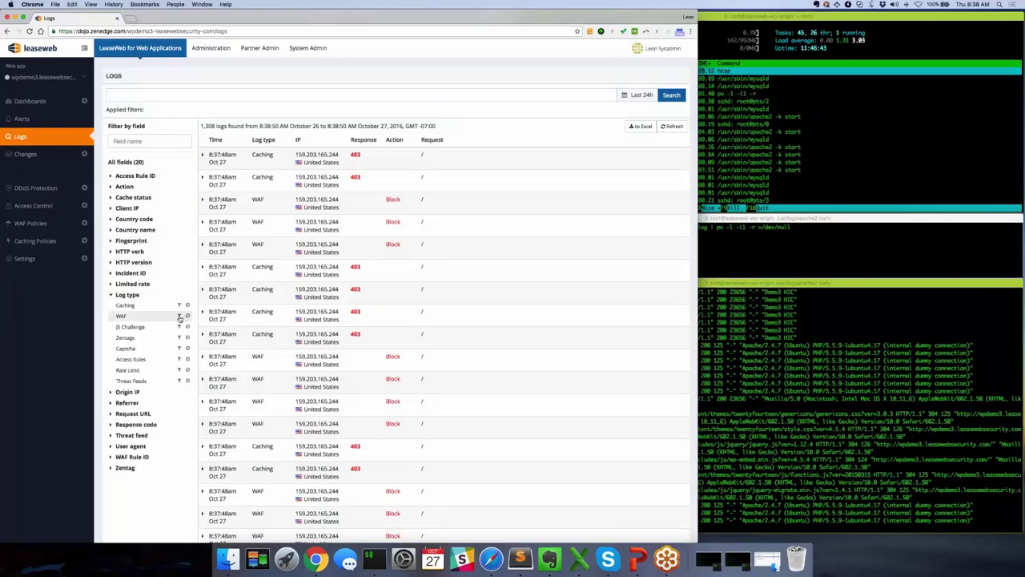
pyautogui.click(179, 316)
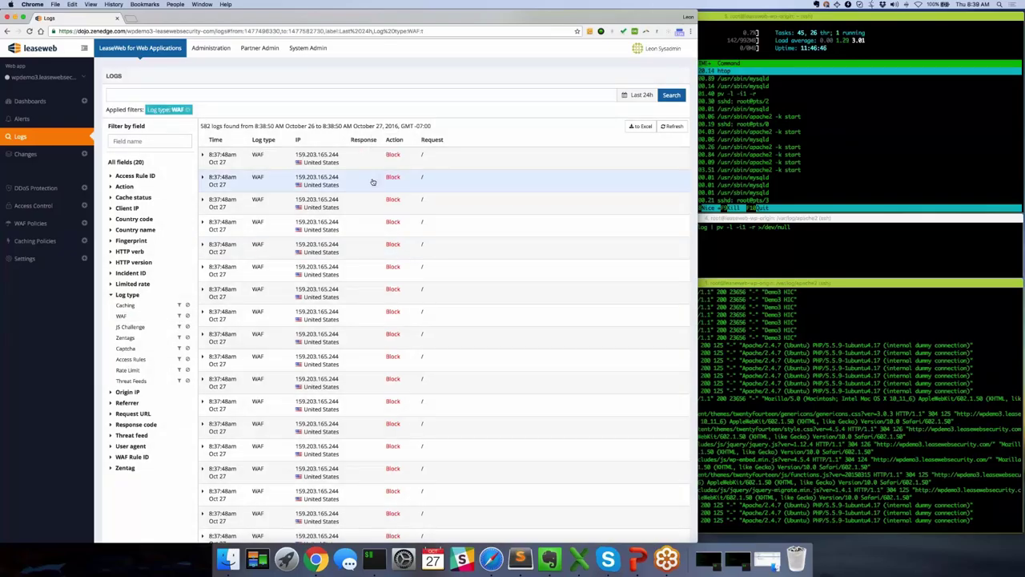
pyautogui.scroll(-5, 375, 189)
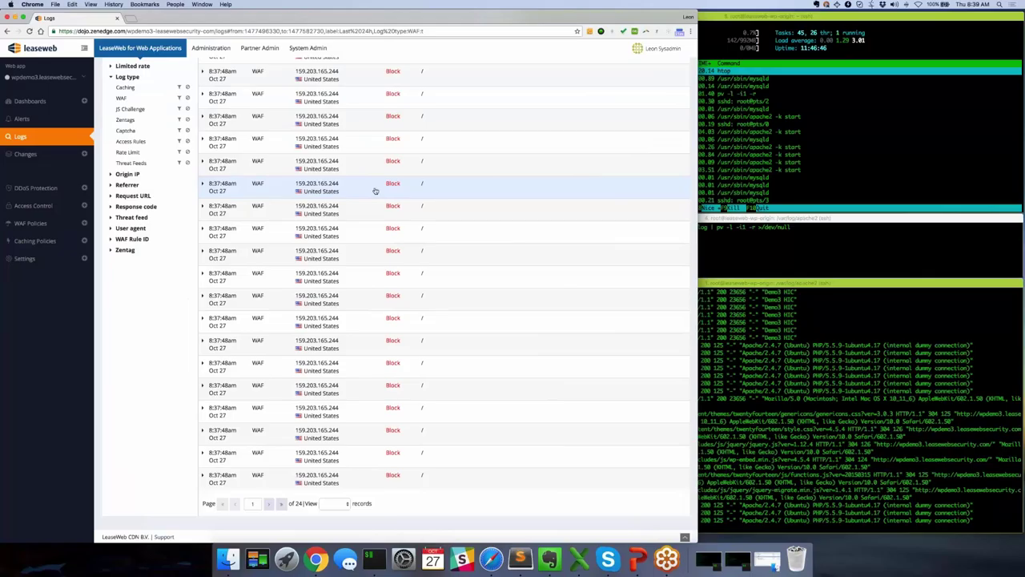
pyautogui.scroll(5, 373, 191)
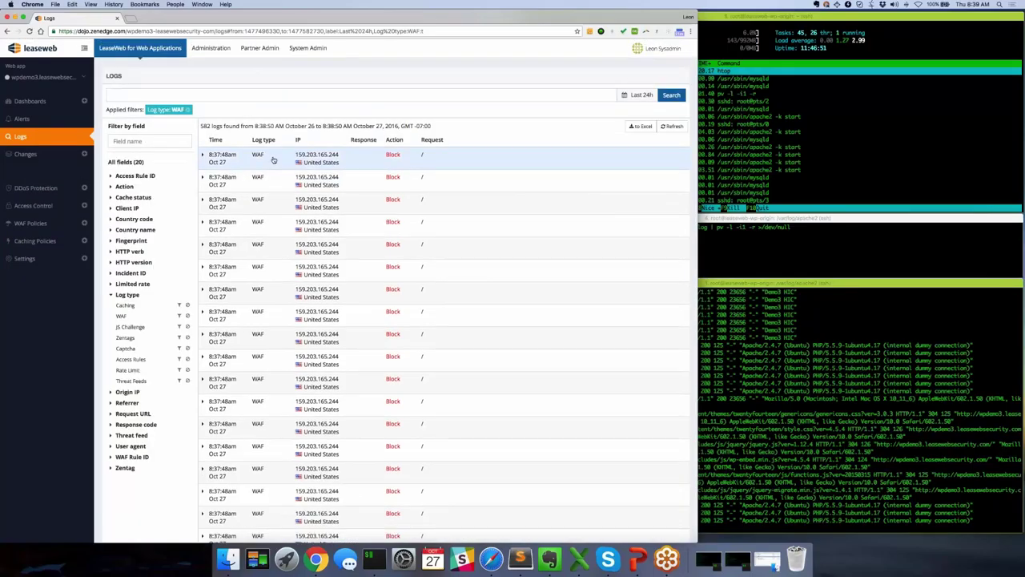
# Step: Inspect the first blocked entry's rule 400218 alert, then view wpdemo3's overview dashboard and switch to PowerPoint
pyautogui.click(273, 160)
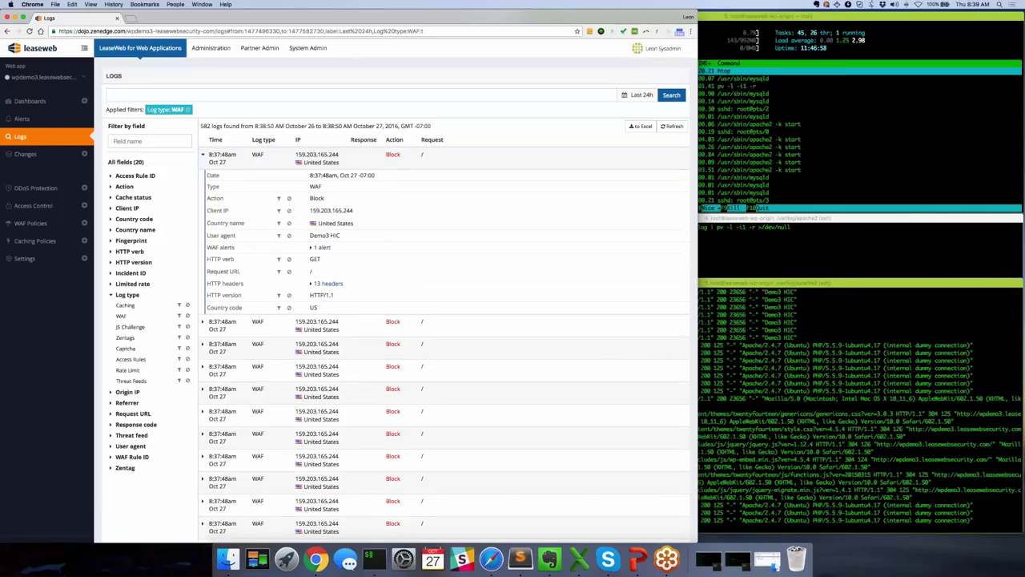
pyautogui.click(321, 246)
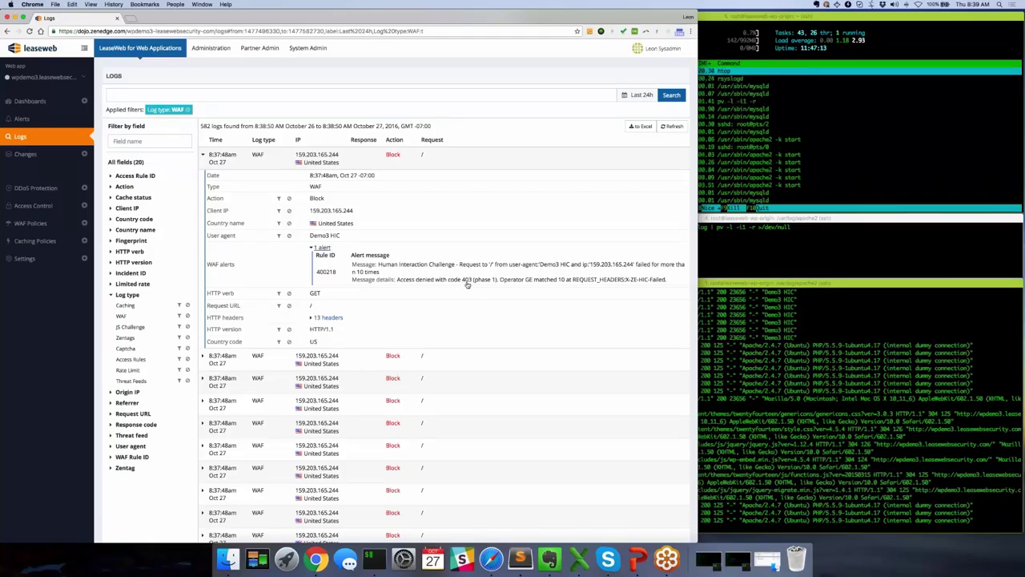
pyautogui.click(30, 102)
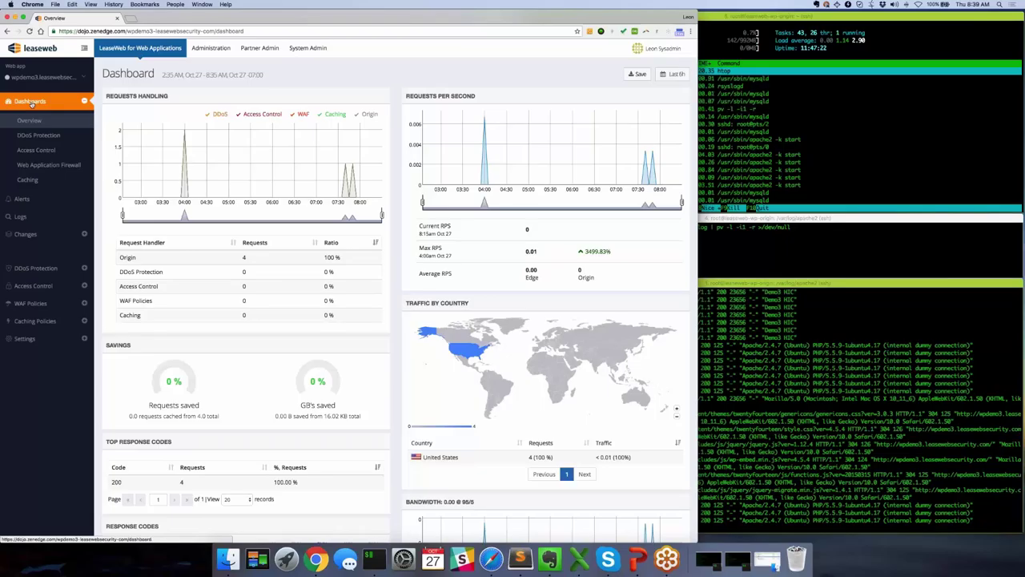
pyautogui.click(634, 559)
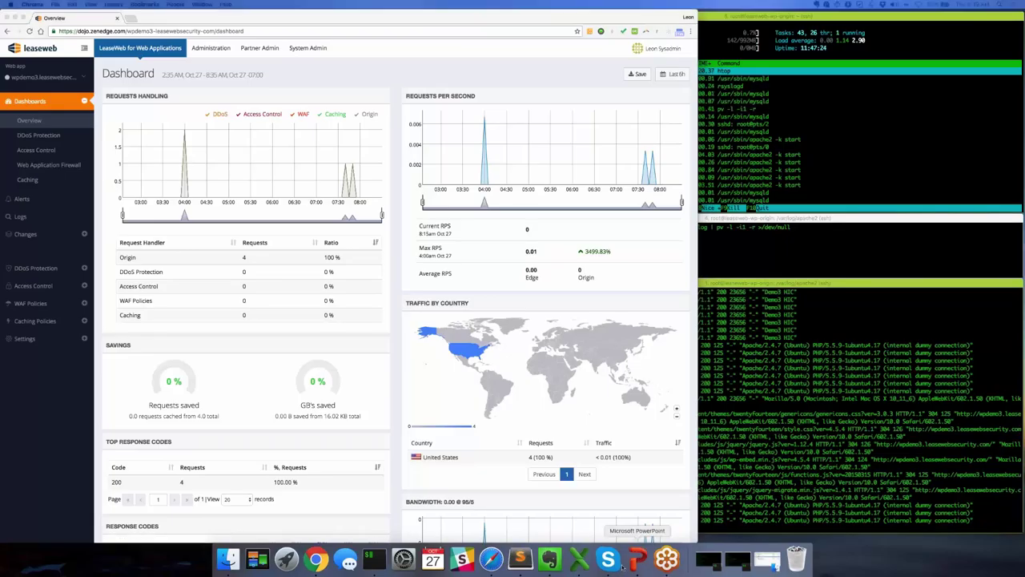
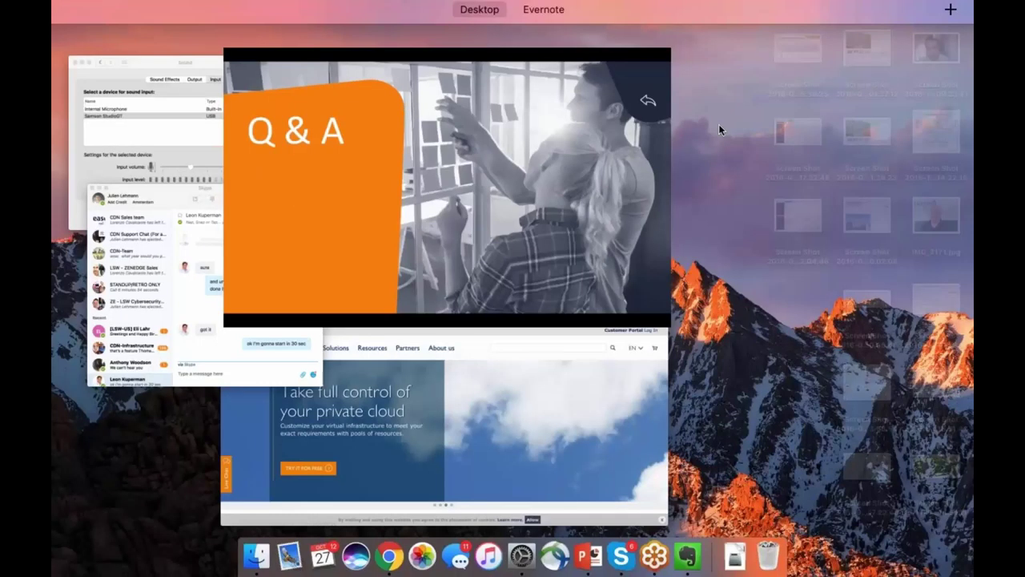
pyautogui.hotkey('ctrl', 'Up')
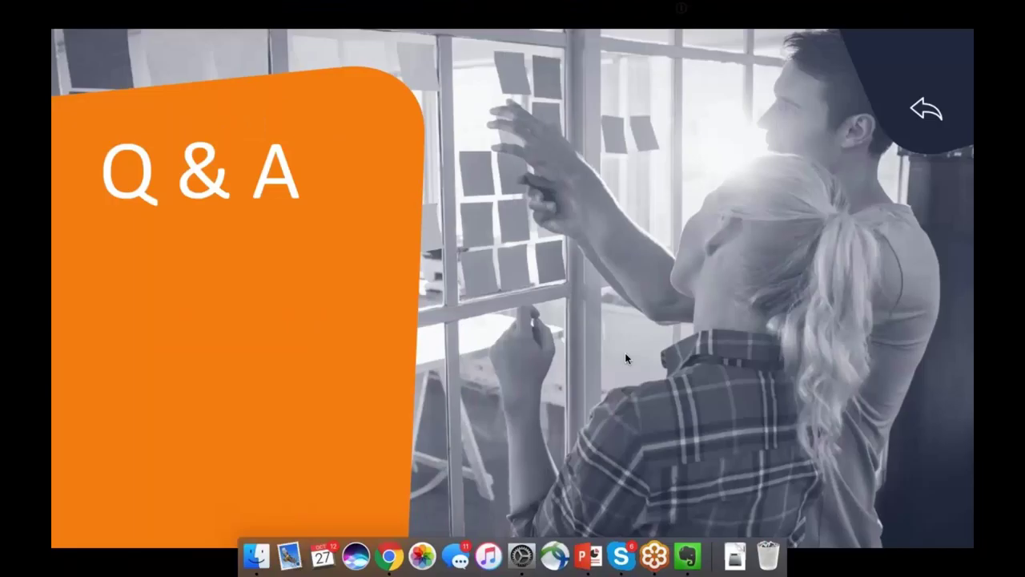